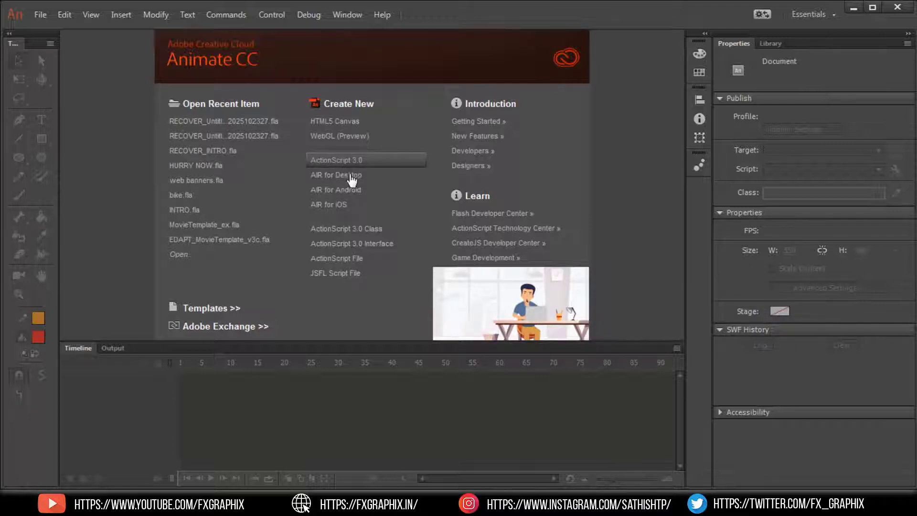
Create a new ActionScript 3.0 document and draw a tiny square at 100% zoom.
click(341, 169)
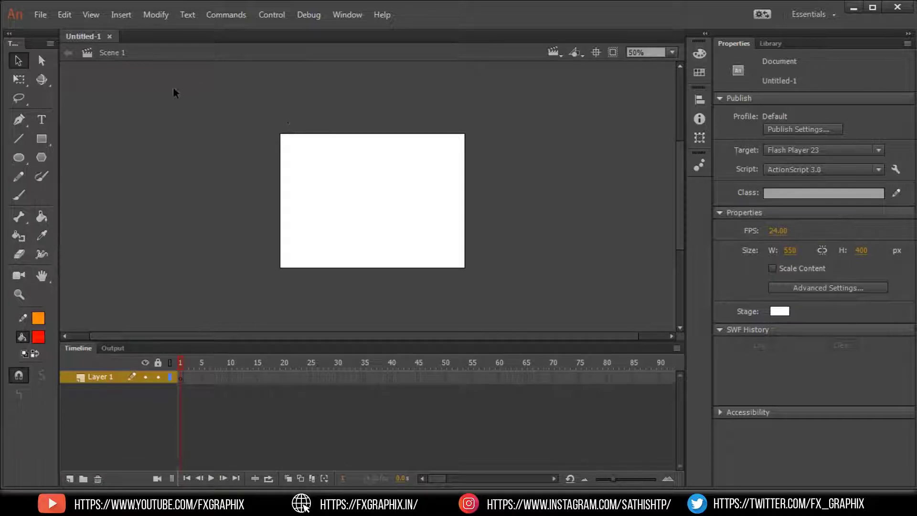
click(43, 135)
key(ctrl+1)
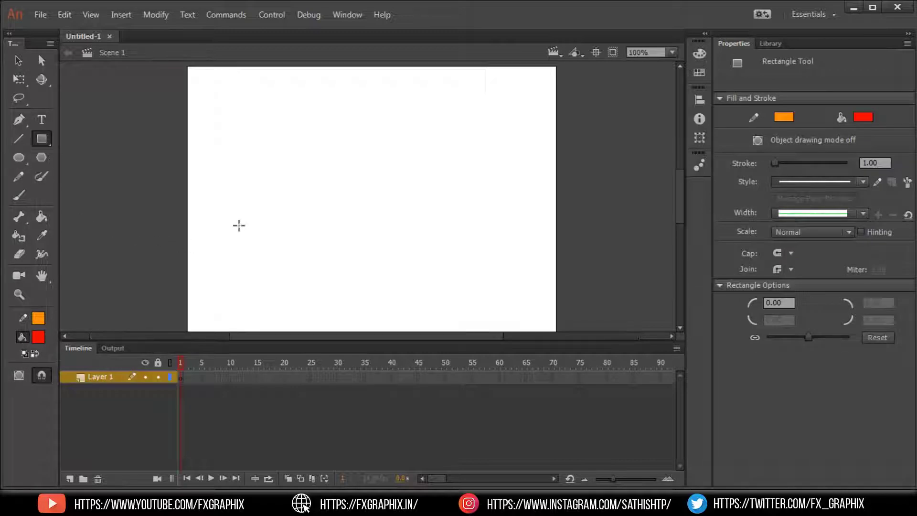
drag(297, 206, 301, 211)
Remove the tiny square's outline and select its red fill.
key(v)
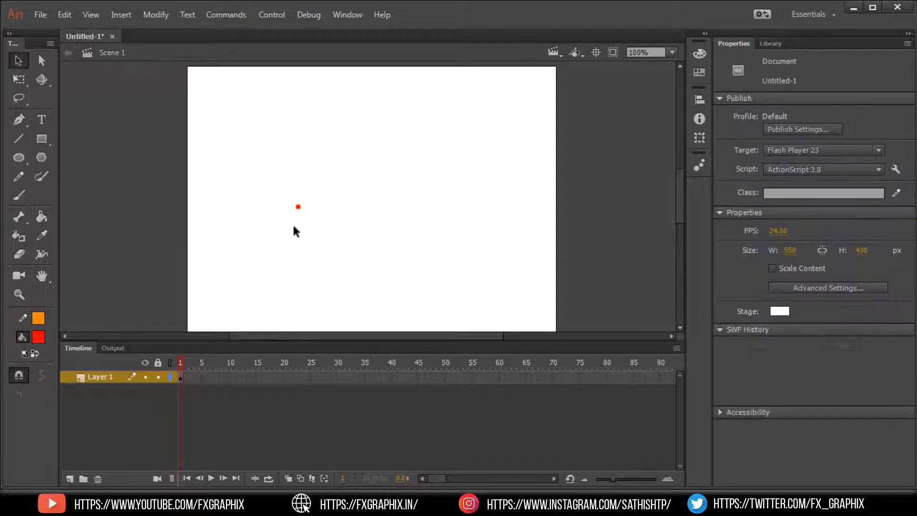
click(295, 209)
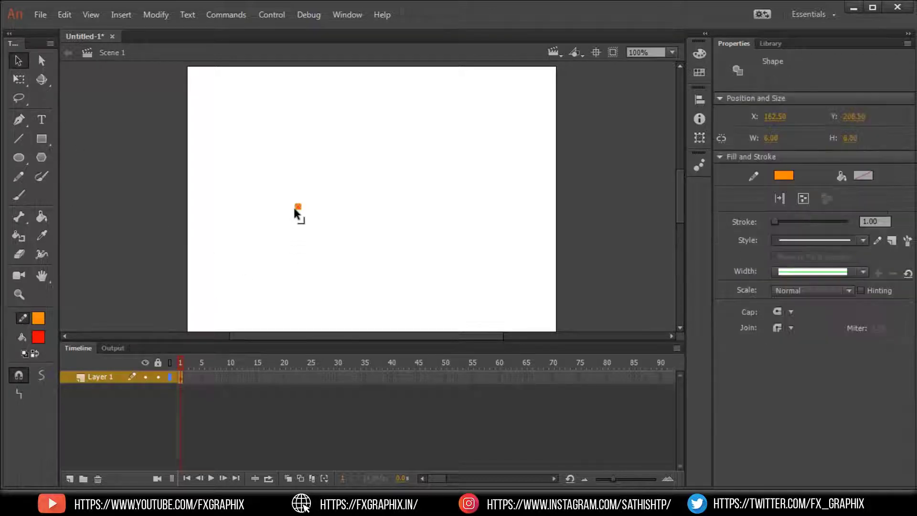
key(Escape)
drag(290, 201, 324, 223)
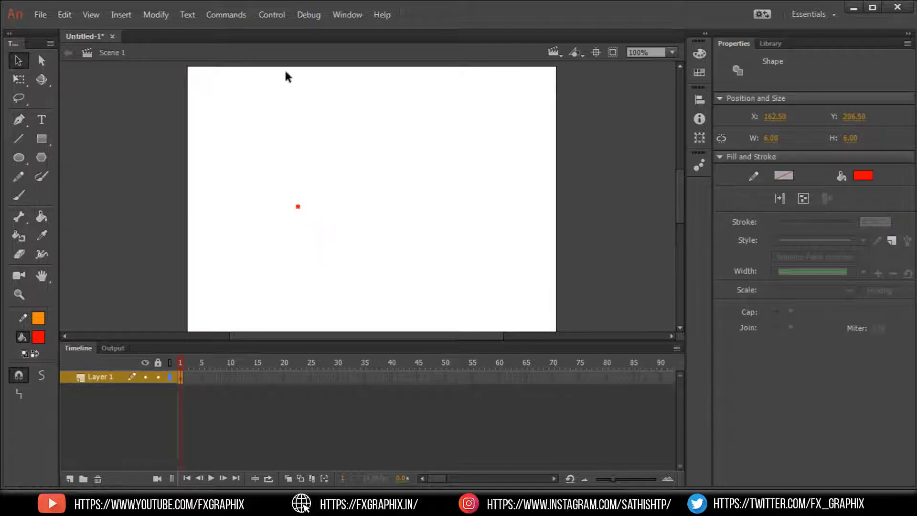
Convert the selected red square into a Movie Clip symbol named 'over'.
click(152, 16)
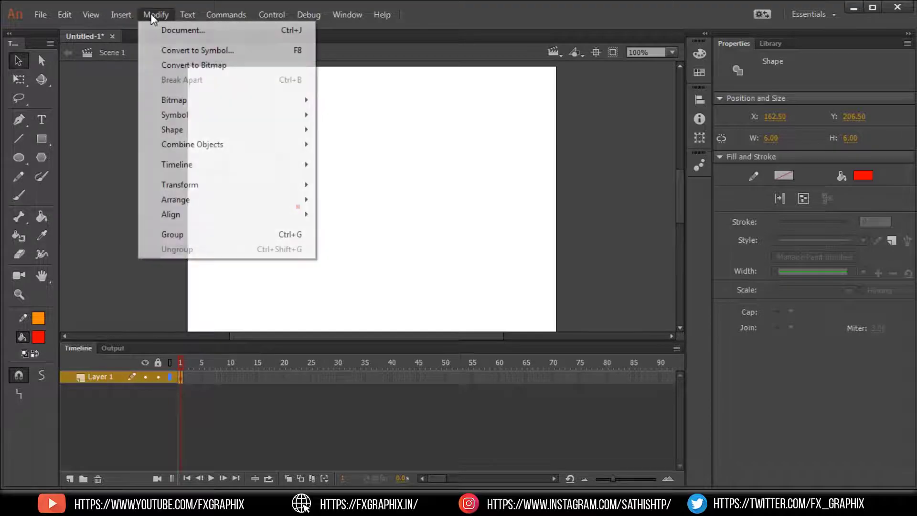
click(179, 48)
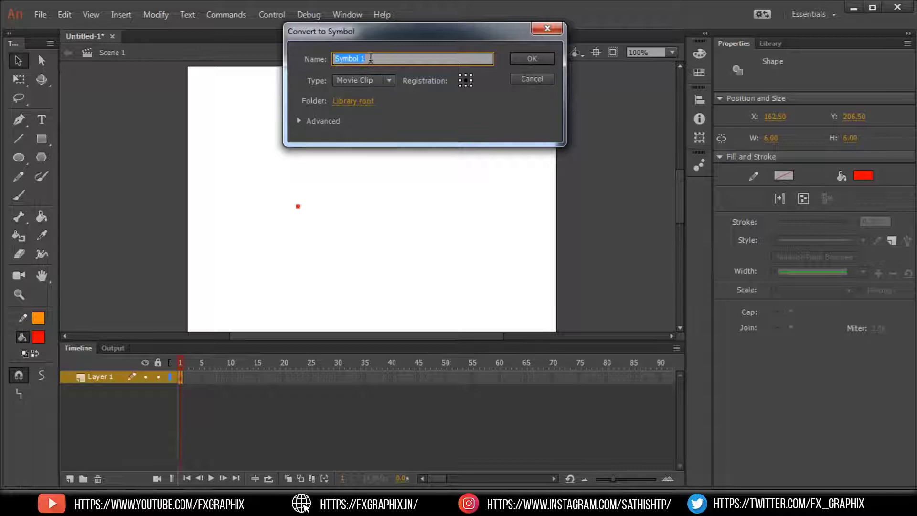
text(ov)
text(er)
click(532, 58)
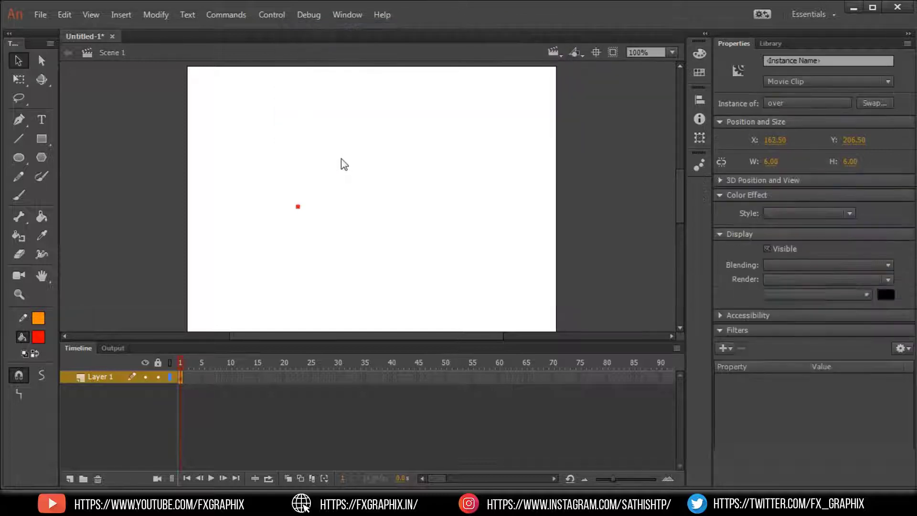
Inside the 'over' clip, zoom in on the square and insert a blank keyframe at frame 2.
double_click(299, 209)
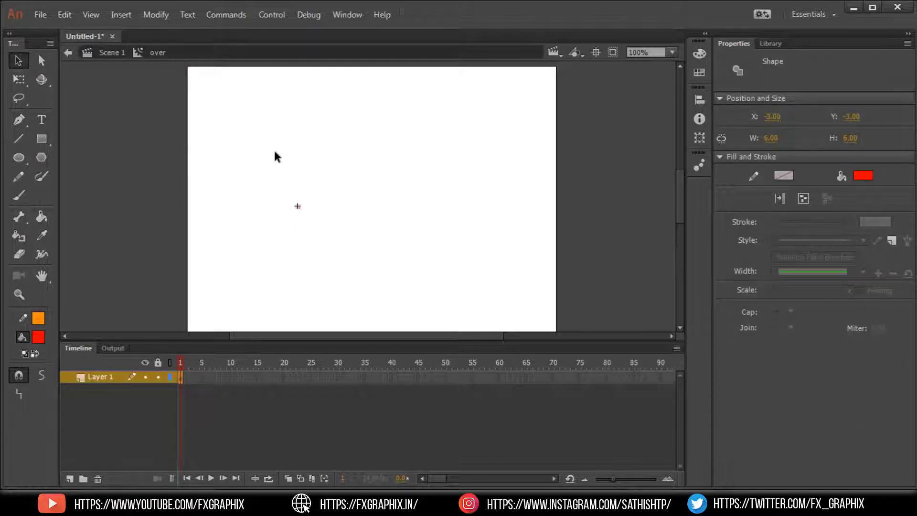
click(251, 288)
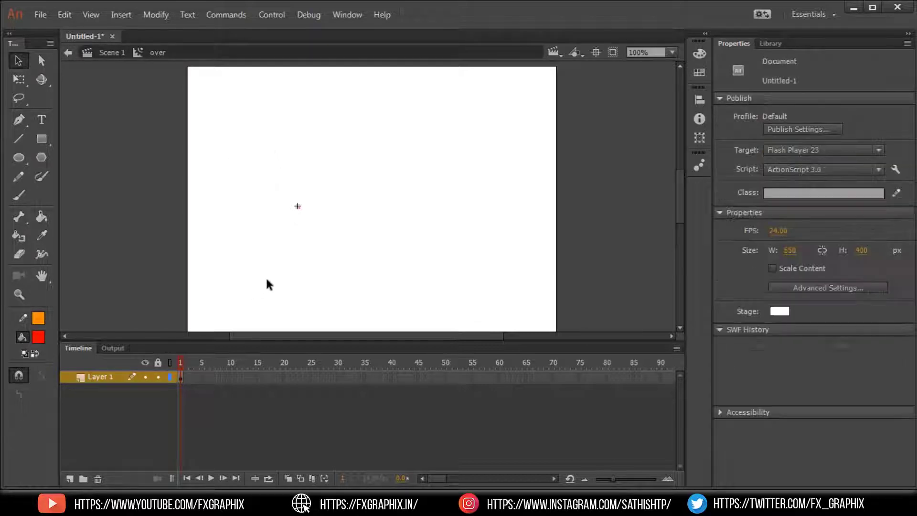
key(ctrl+equal)
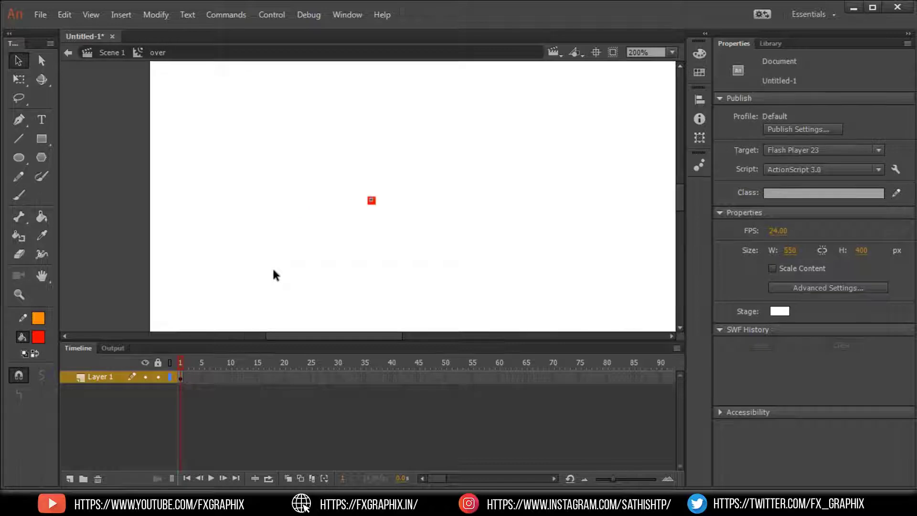
key(ctrl+equal)
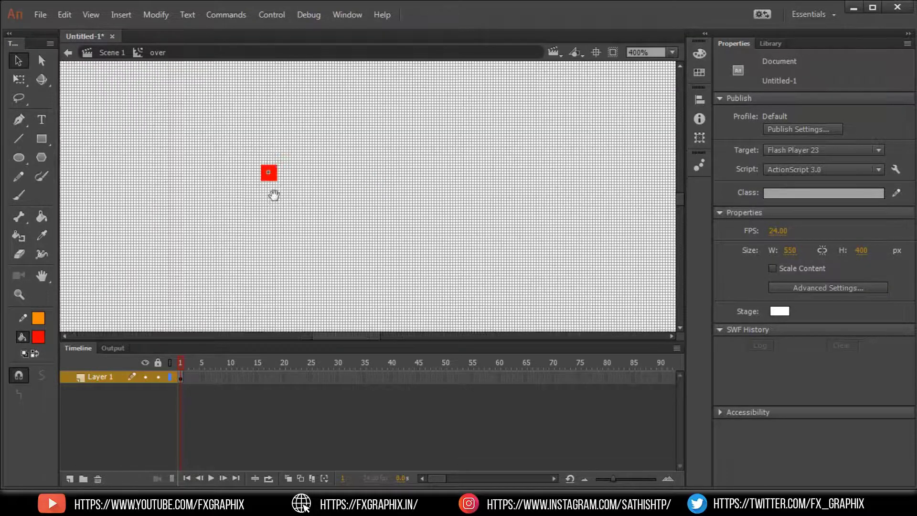
drag(420, 219, 274, 195)
key(ctrl+minus)
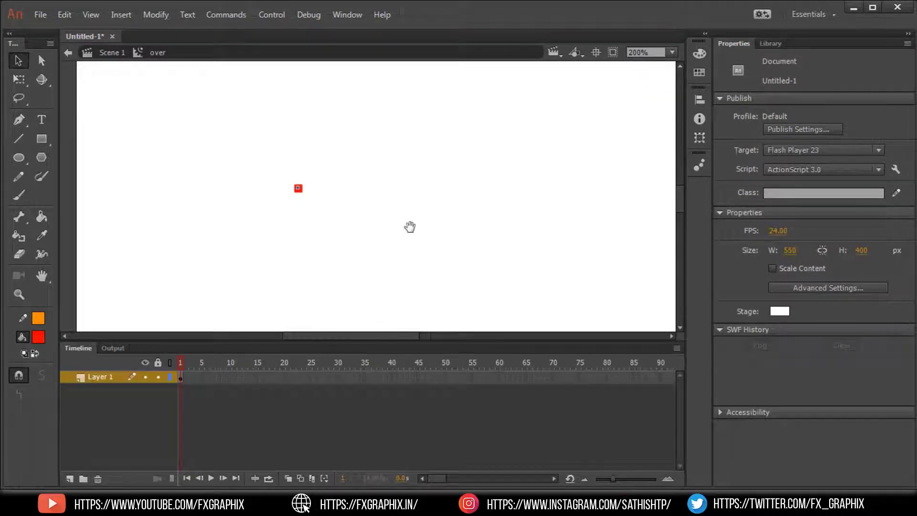
drag(409, 229, 354, 199)
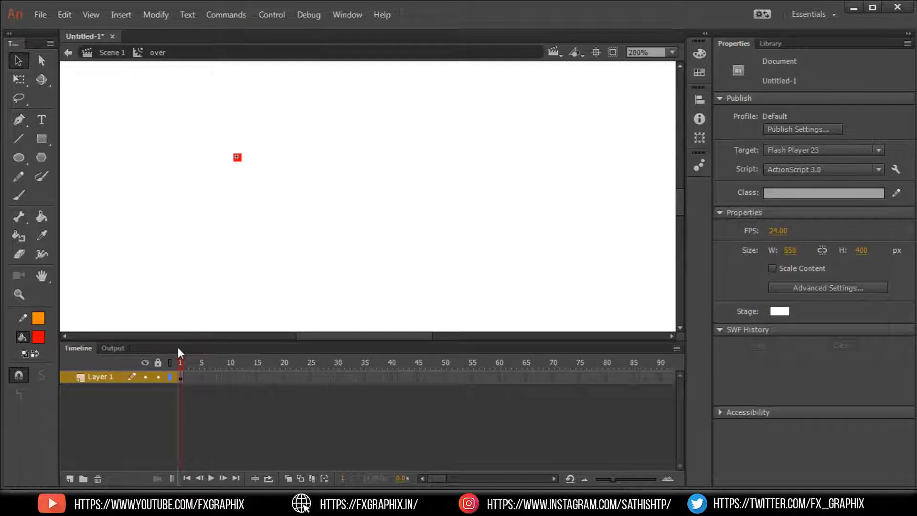
key(F7)
Draw a small eight-pointed star where the square was.
click(42, 157)
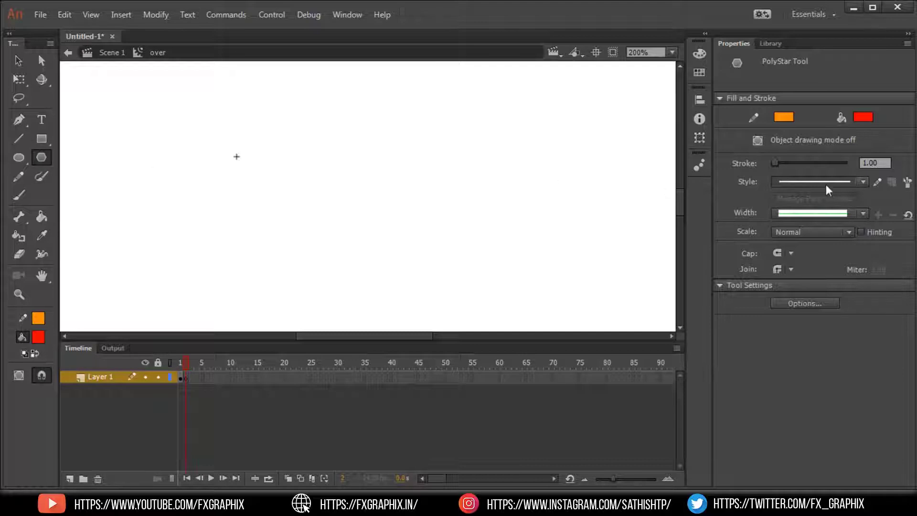
click(802, 304)
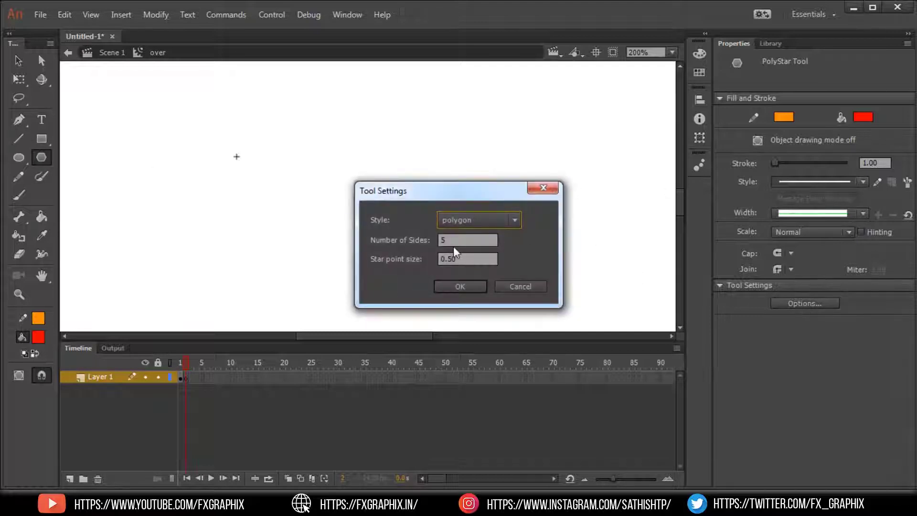
click(476, 221)
click(468, 252)
double_click(459, 241)
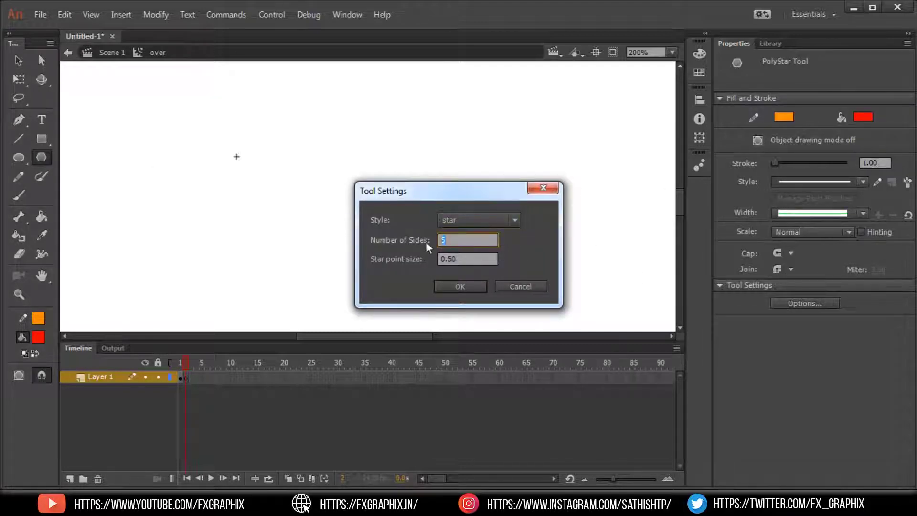
text(8)
click(455, 259)
key(BackSpace)
text(3)
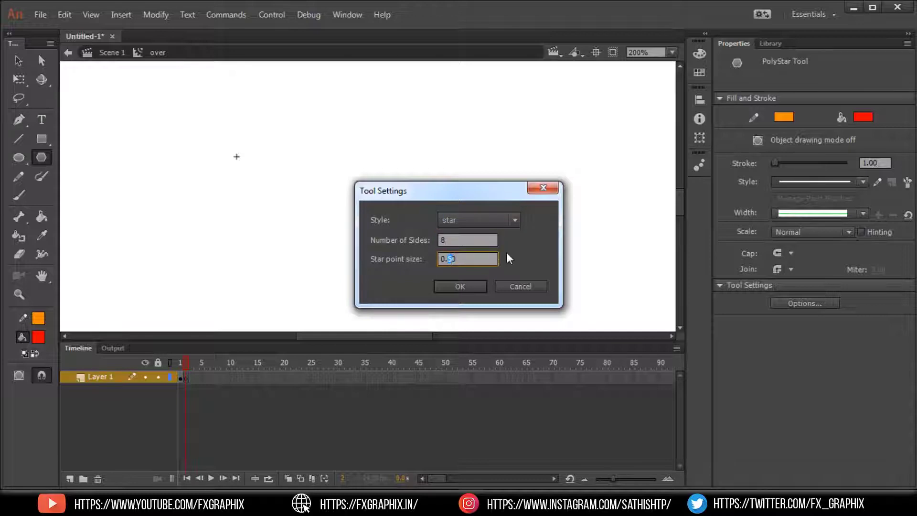
click(464, 286)
drag(237, 157, 243, 163)
key(v)
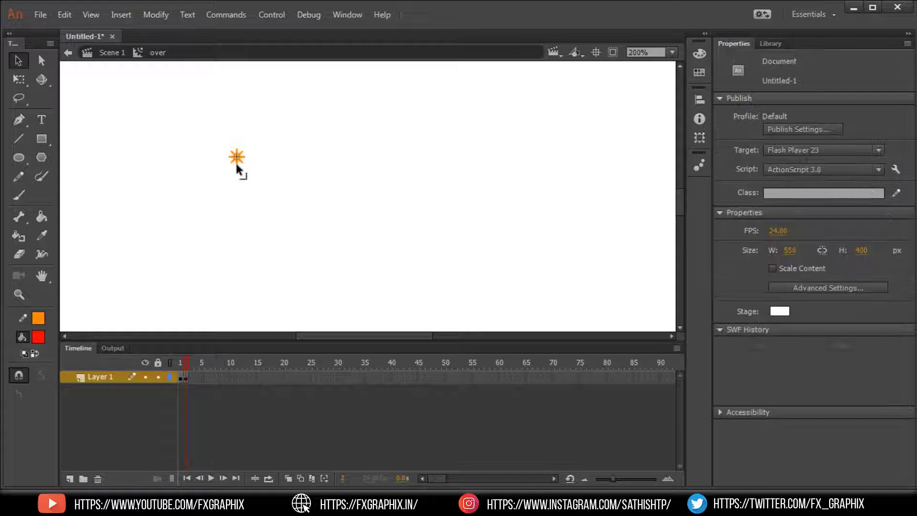
Add a classic tween with the star moved near stage centre at frame 20, and preview it.
right_click(186, 377)
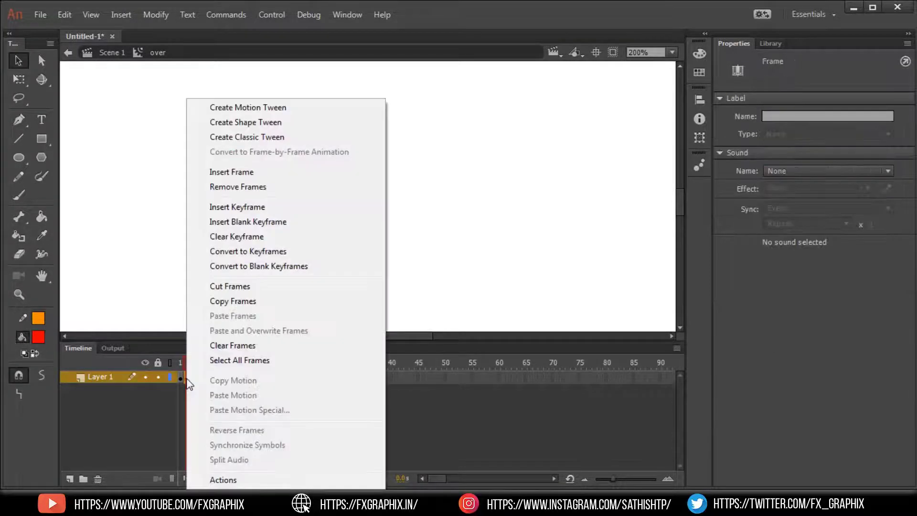
click(279, 138)
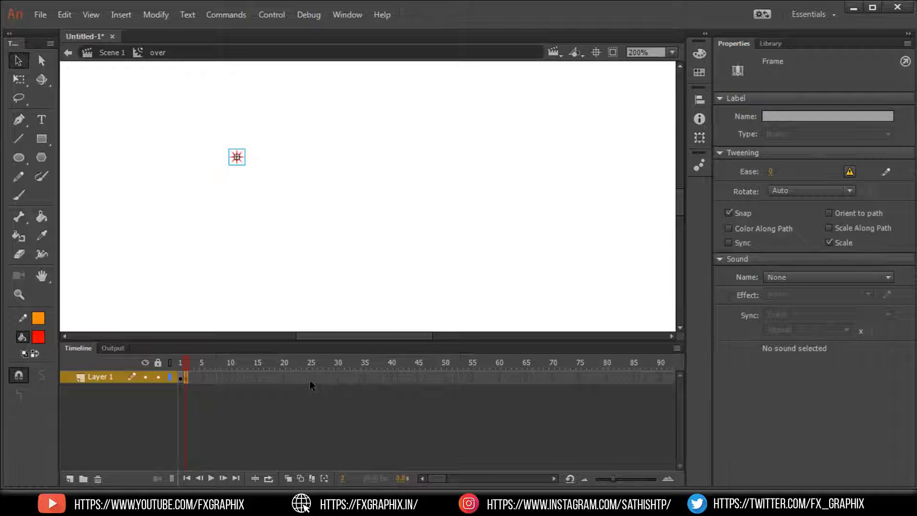
click(282, 377)
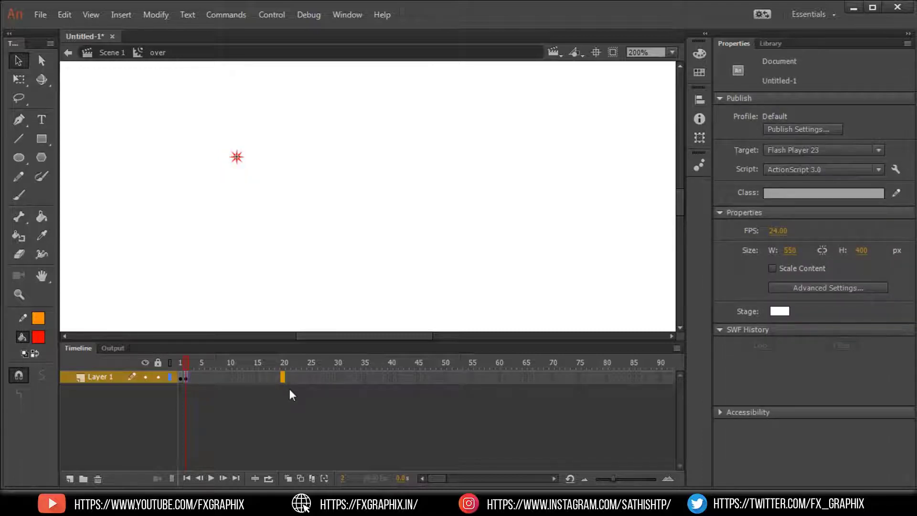
drag(237, 156, 80, 179)
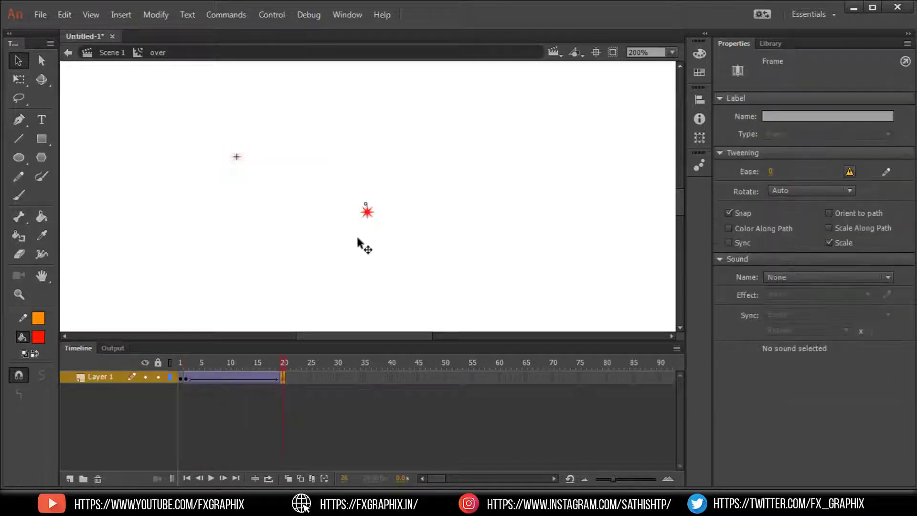
drag(215, 362, 283, 362)
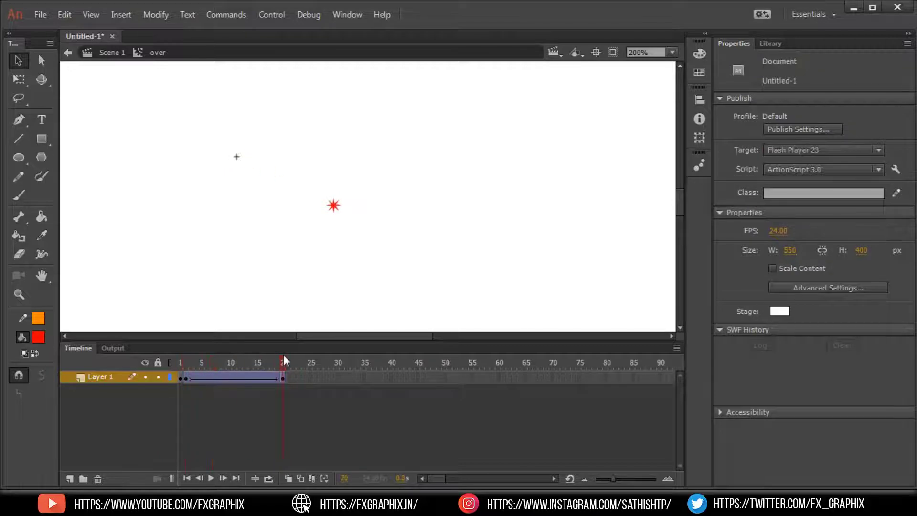
Test the star animation in the player window, then close it.
click(334, 205)
click(808, 198)
click(790, 271)
key(ctrl+Return)
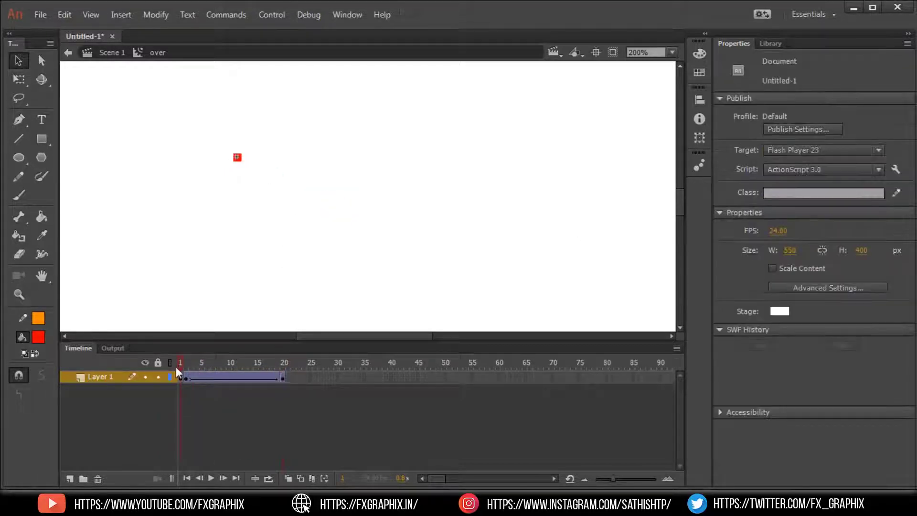
click(626, 101)
Give the star new positions at frames 10 and 5, then preview the motion.
key(ctrl+equal)
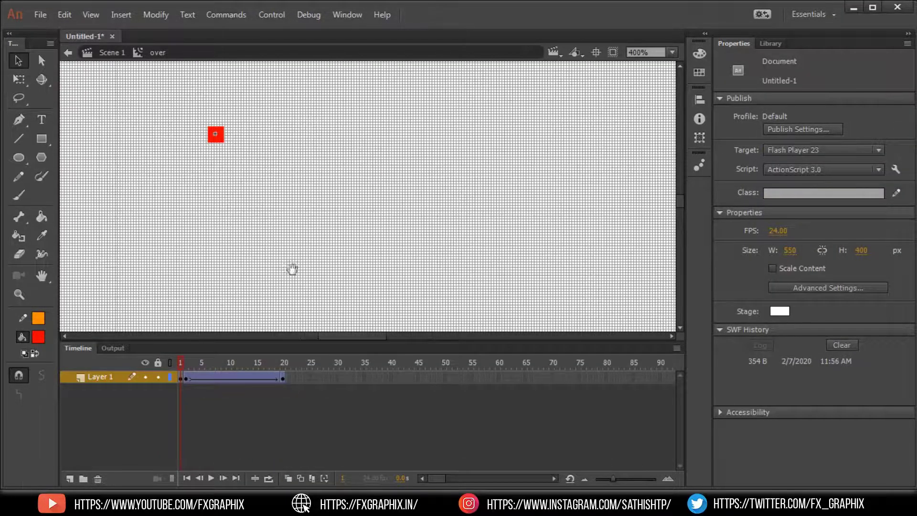
click(271, 369)
click(358, 213)
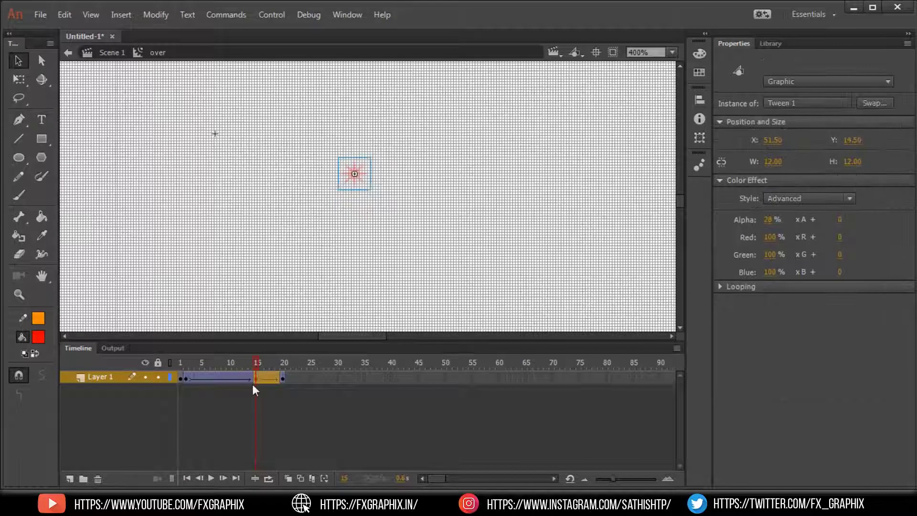
click(230, 362)
drag(303, 164, 263, 205)
click(201, 363)
drag(239, 164, 260, 136)
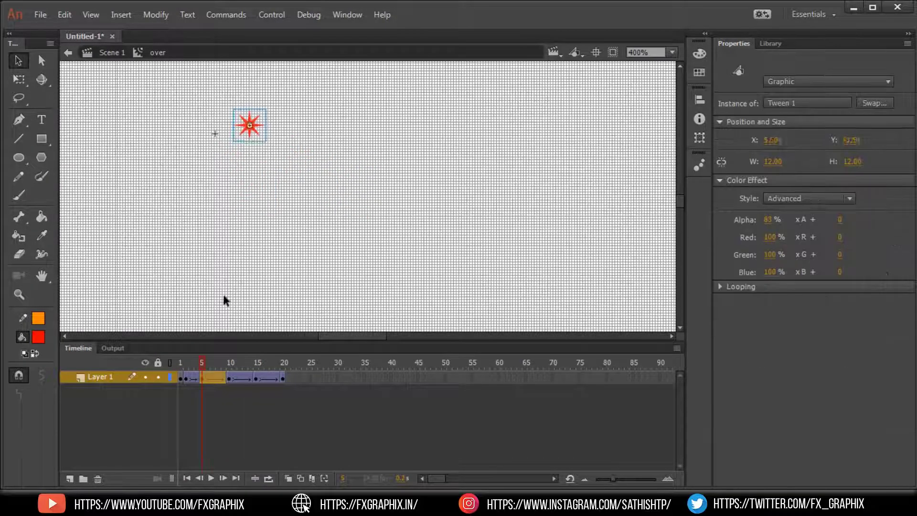
click(265, 361)
drag(186, 381, 204, 385)
Apply a pink-red Tint colour effect to the star, with a darker tint at frame 10.
click(808, 198)
click(797, 242)
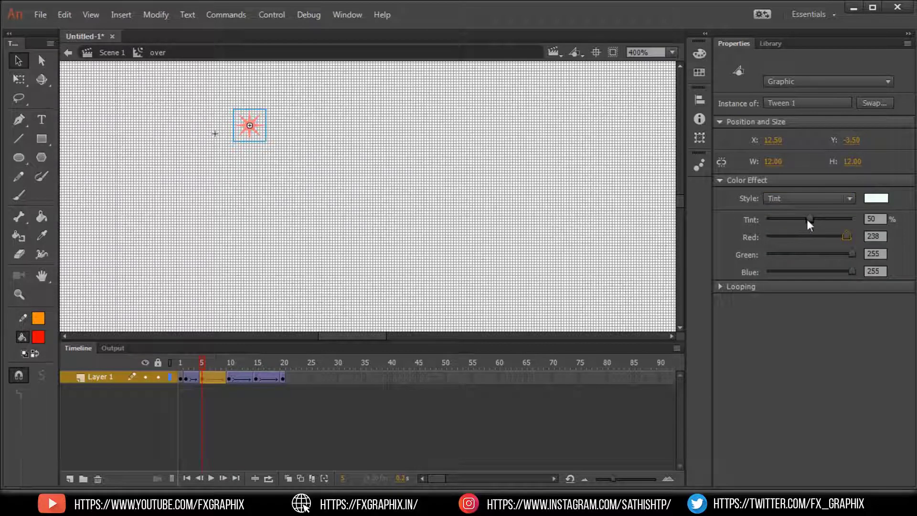
drag(847, 236, 813, 254)
drag(810, 219, 834, 220)
mouse_move(837, 236)
mouse_down()
mouse_move(781, 238)
mouse_move(827, 236)
mouse_move(791, 254)
mouse_move(823, 271)
mouse_up()
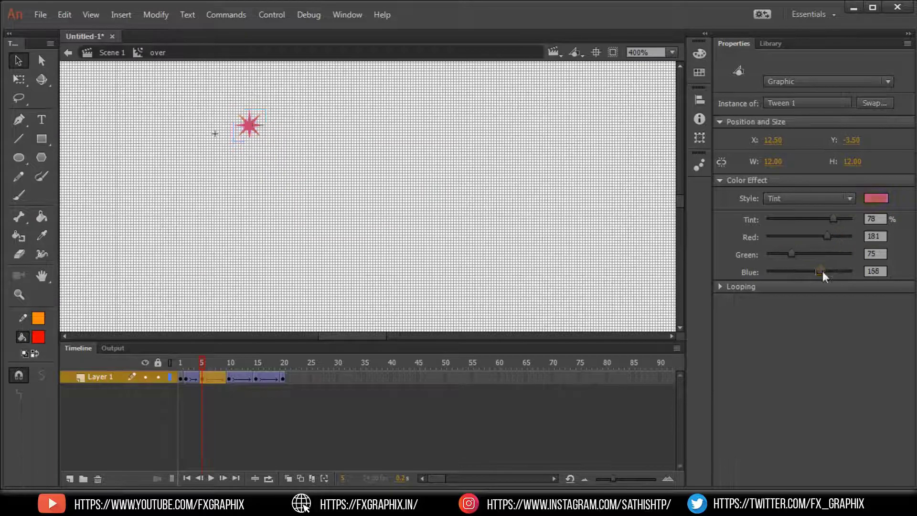
click(229, 377)
click(808, 198)
click(797, 241)
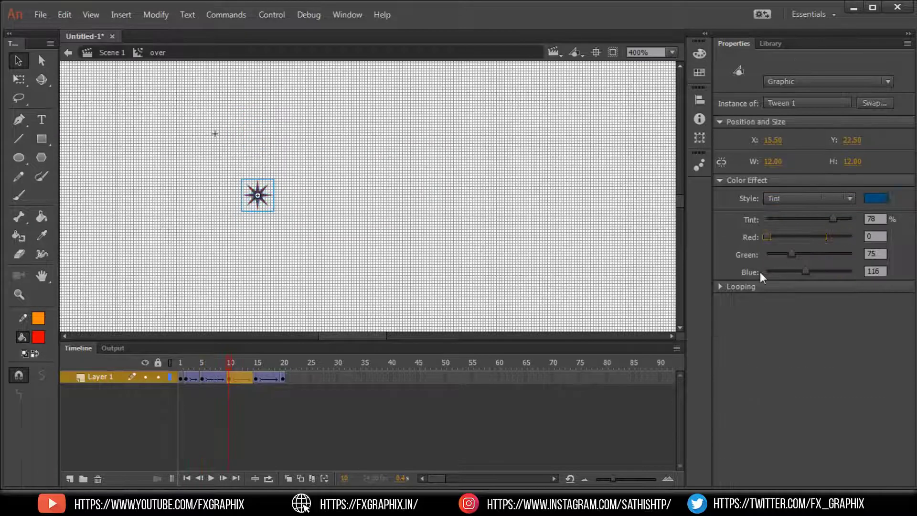
click(174, 378)
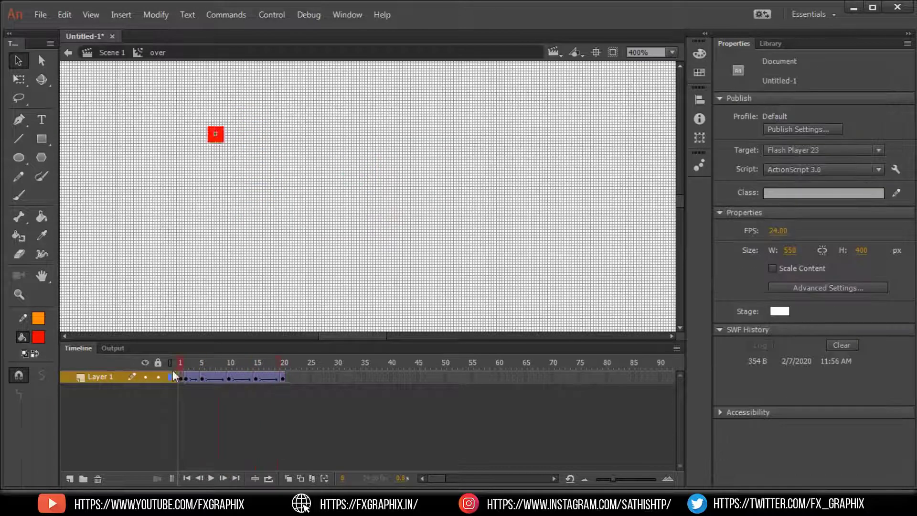
Copy frames 1–20 of the star animation on Layer 1.
drag(185, 386, 287, 385)
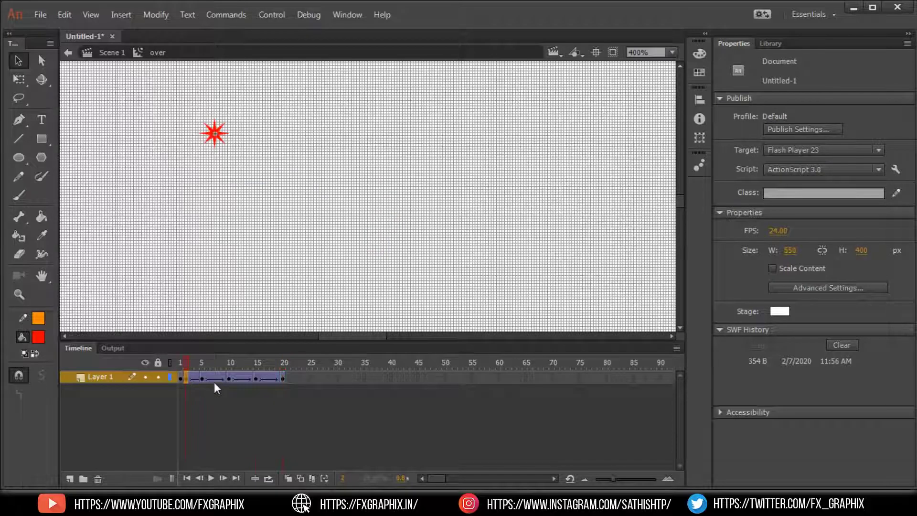
right_click(281, 380)
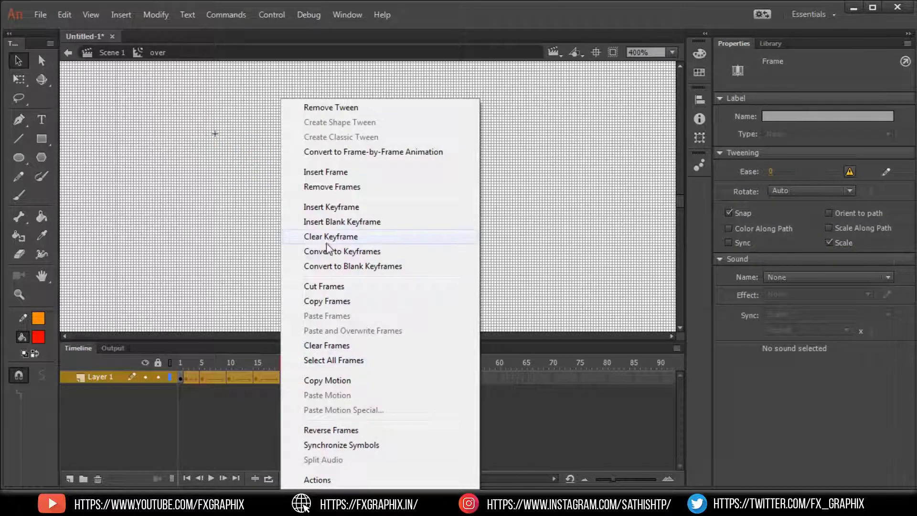
click(325, 302)
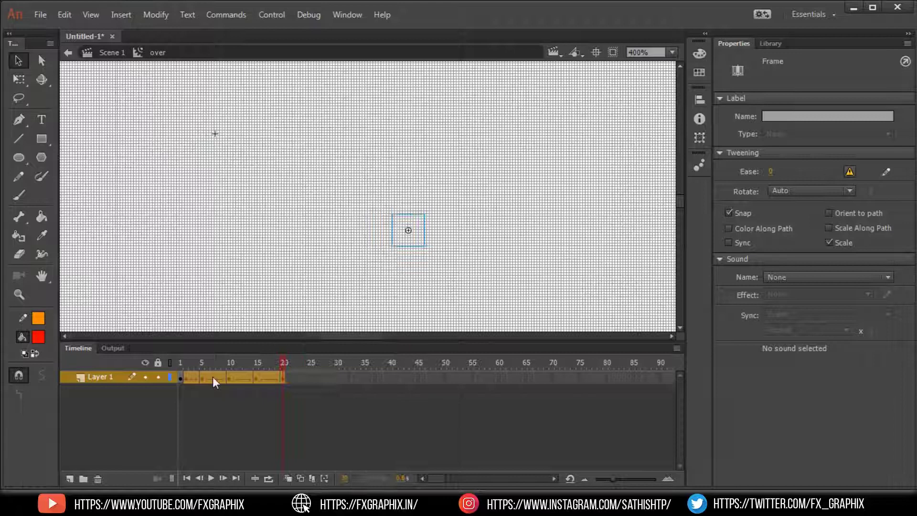
Add Layer 2 above Layer 1 and select its frames 1–20.
click(71, 478)
click(185, 378)
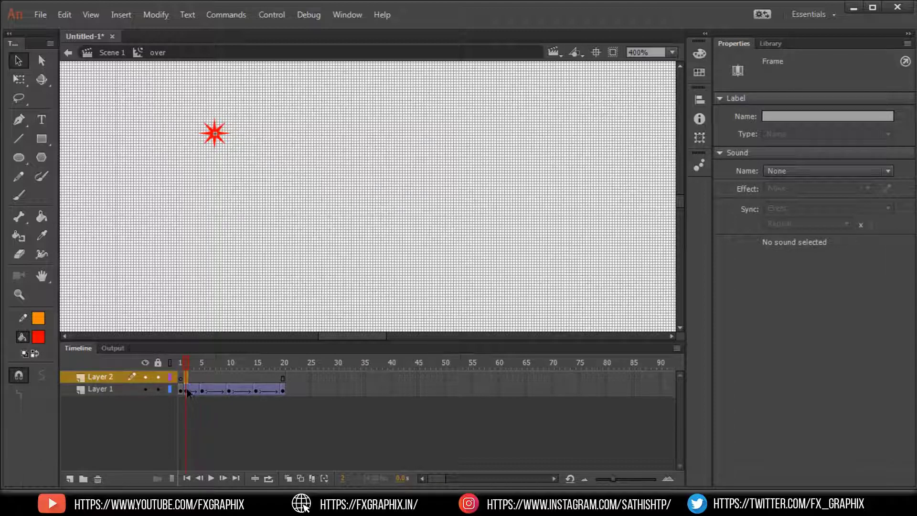
drag(186, 378, 185, 380)
click(209, 396)
drag(190, 378, 297, 385)
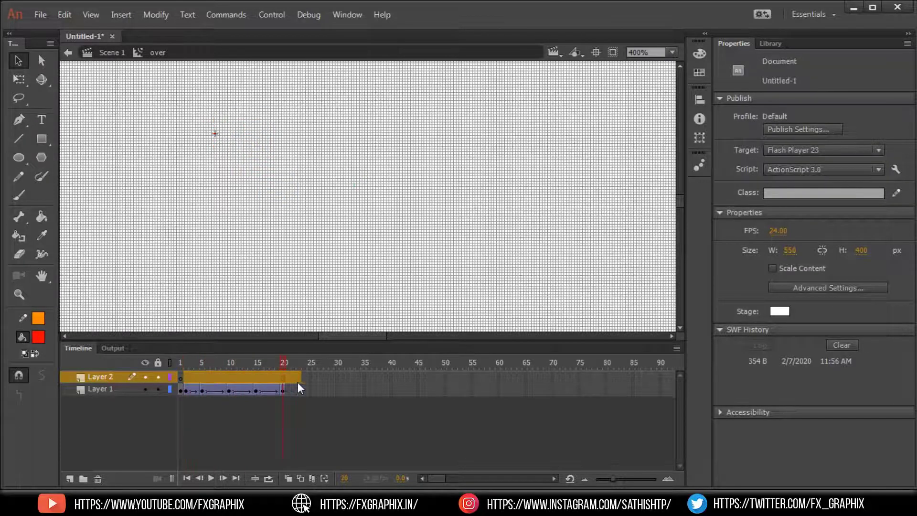
Paste the star animation frames into Layer 2 and lock Layer 1.
right_click(251, 377)
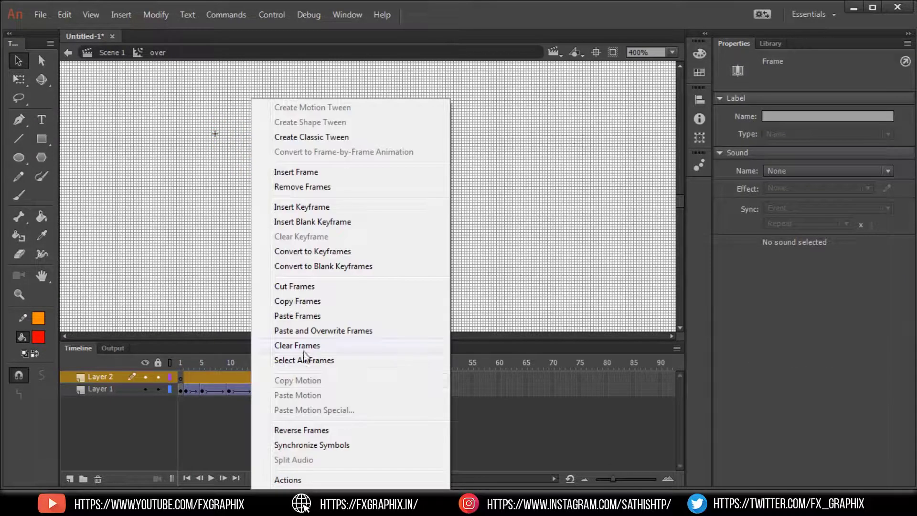
click(315, 318)
click(244, 431)
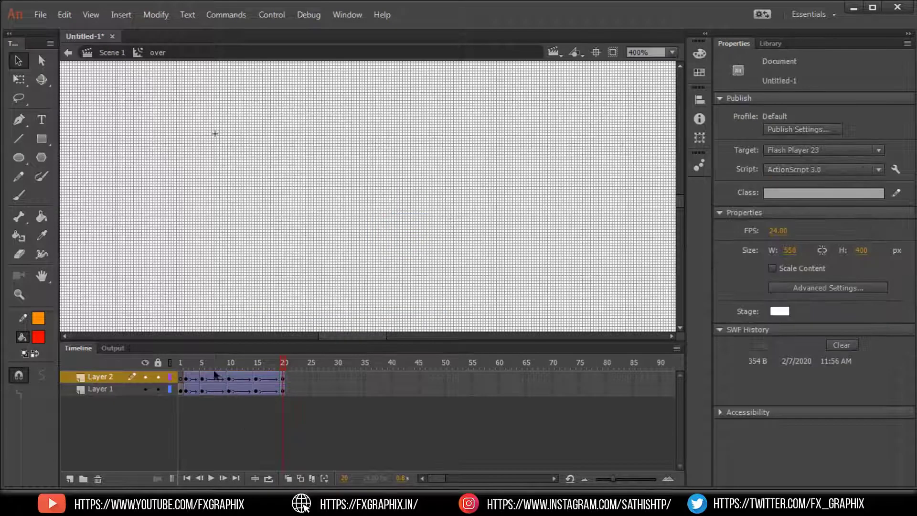
click(202, 364)
click(158, 388)
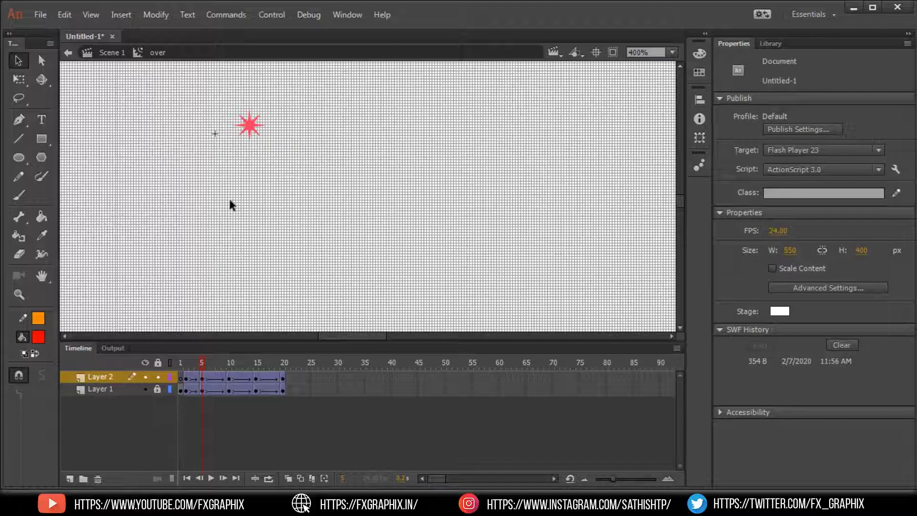
Offset the second star down and left, then preview both stars together.
drag(250, 137, 238, 156)
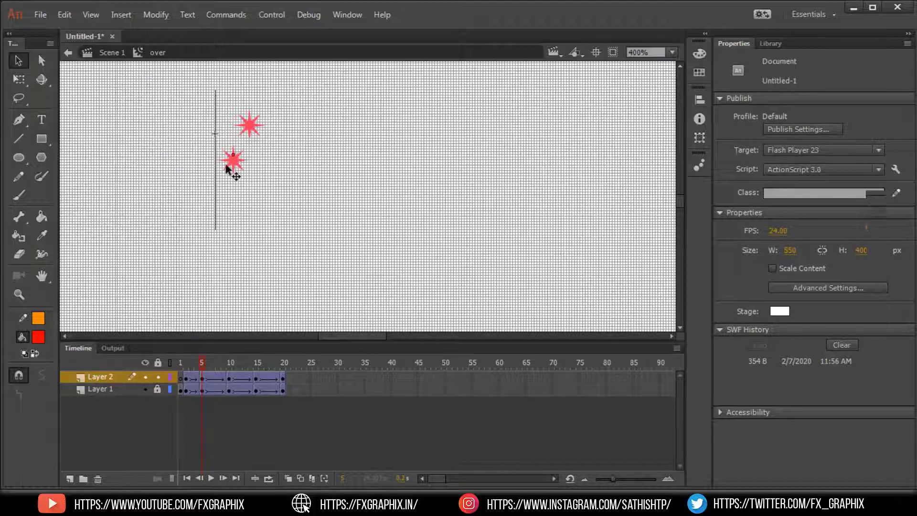
click(227, 169)
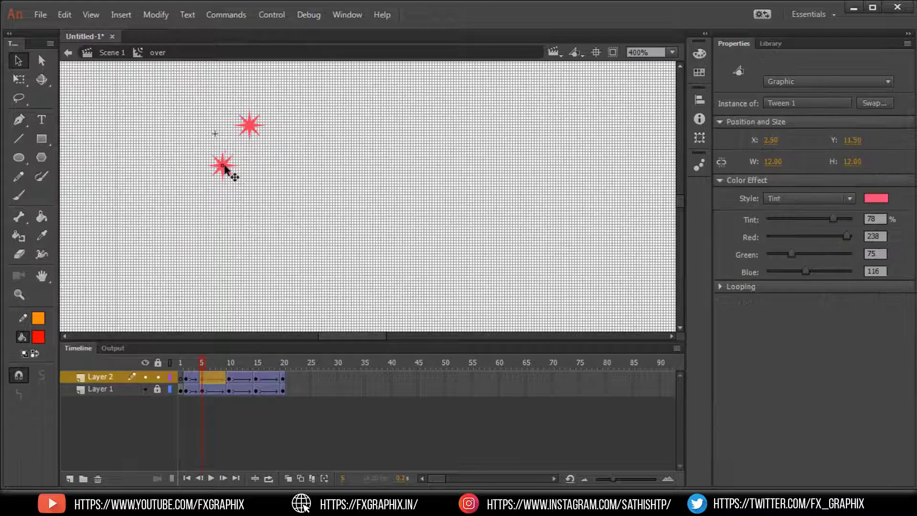
click(203, 361)
click(293, 151)
click(255, 362)
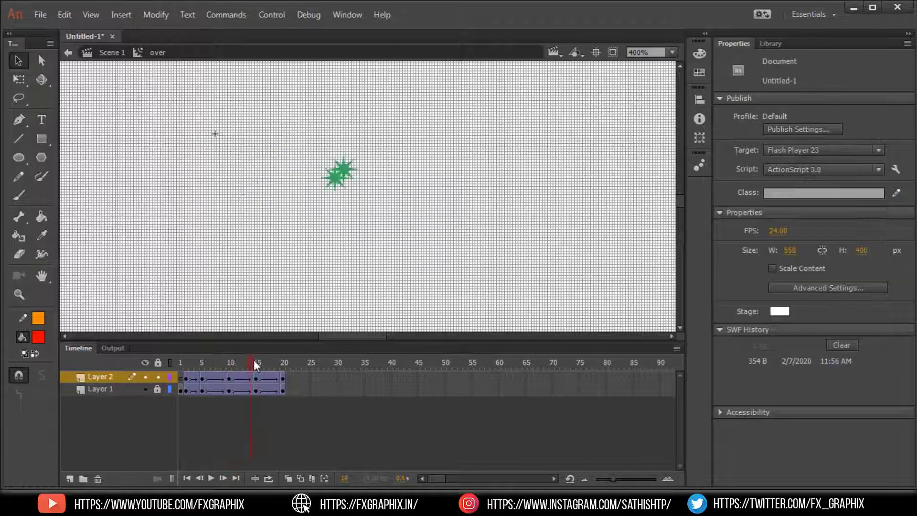
click(334, 214)
click(255, 362)
click(178, 362)
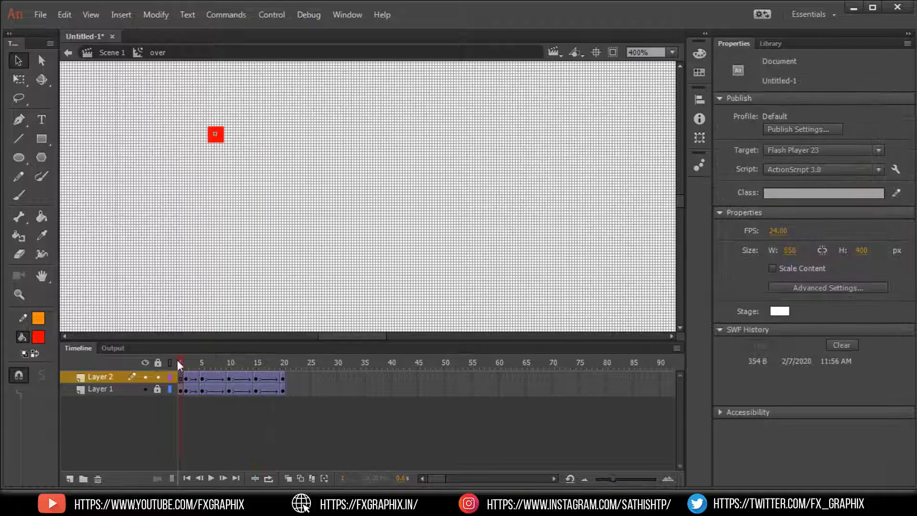
mouse_move(178, 362)
mouse_down()
mouse_move(283, 365)
mouse_move(224, 361)
mouse_up()
Test both star animations in the SWF player, then close it.
key(ctrl+Return)
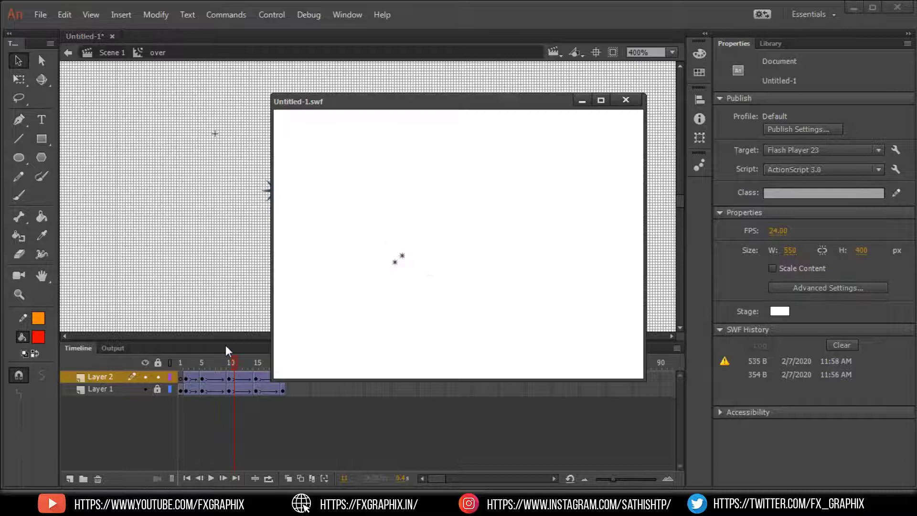
key(ctrl+w)
click(180, 379)
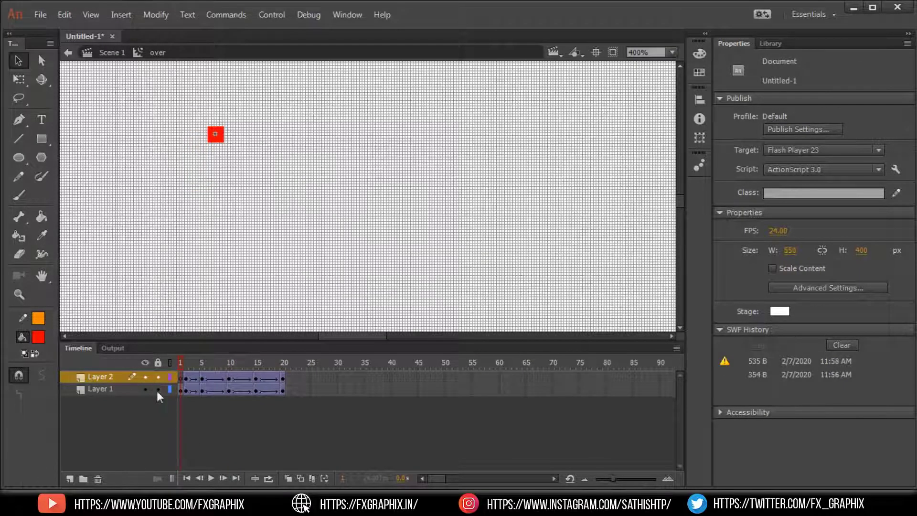
Make the Layer 1 red square a Button symbol named 'start', then reselect it.
drag(184, 164, 256, 91)
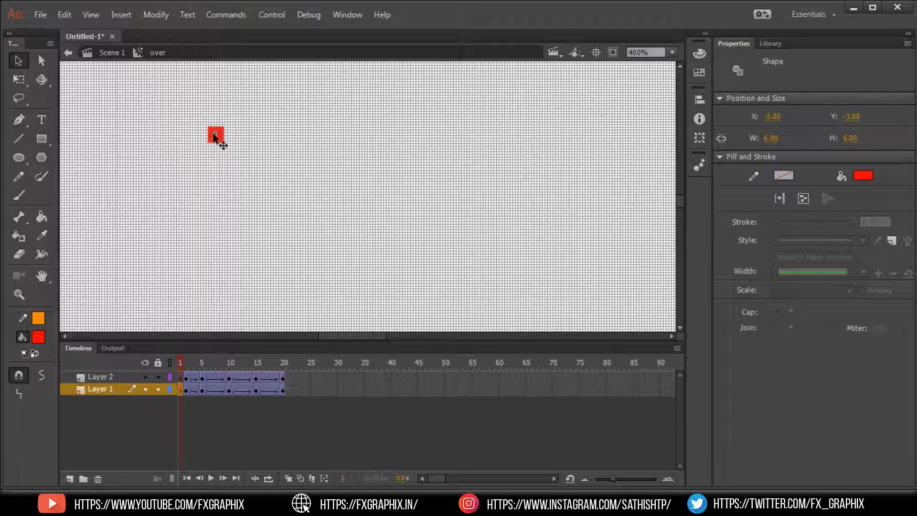
right_click(215, 138)
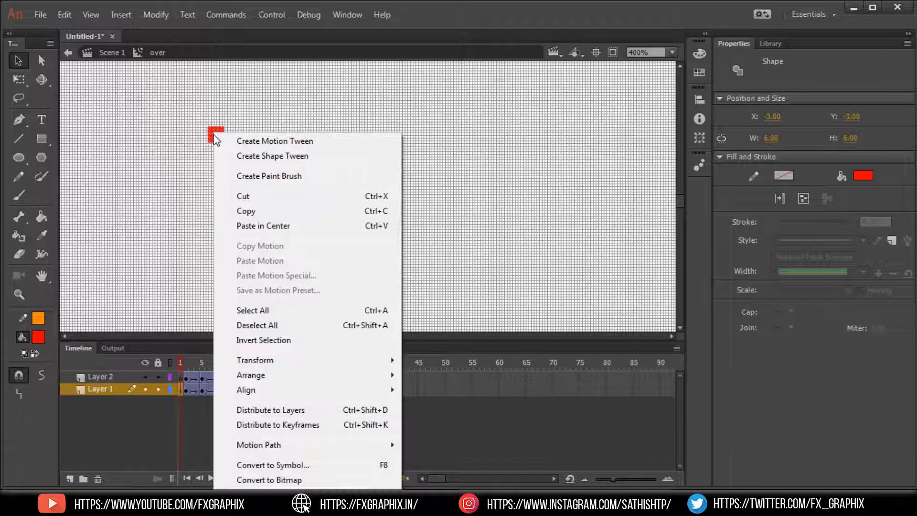
click(157, 14)
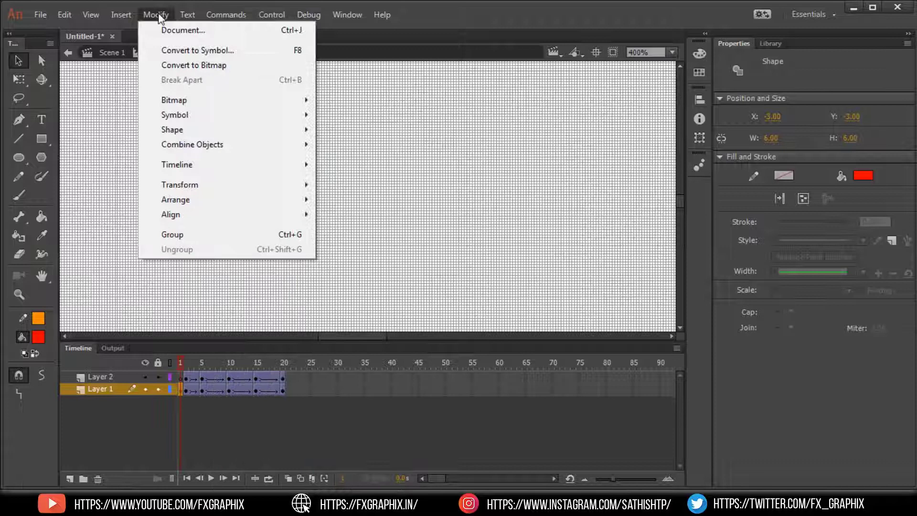
click(194, 50)
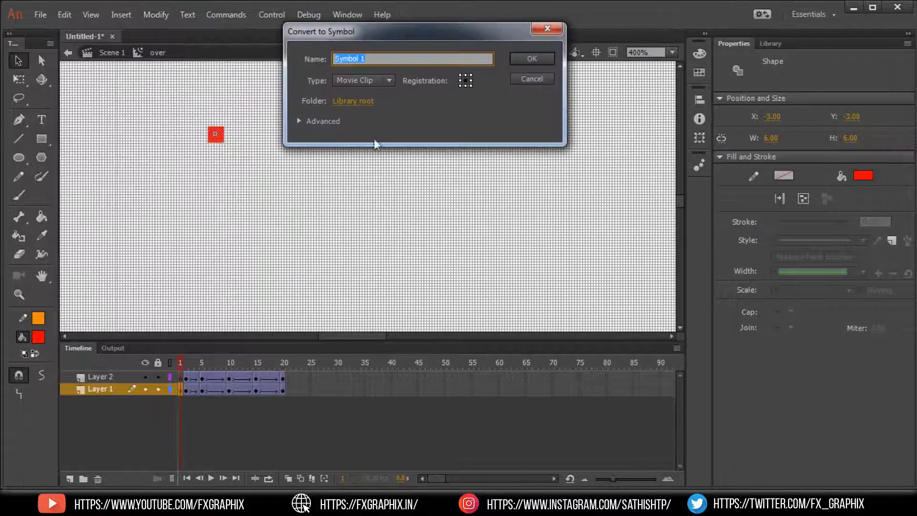
click(362, 81)
click(368, 103)
drag(369, 59, 271, 77)
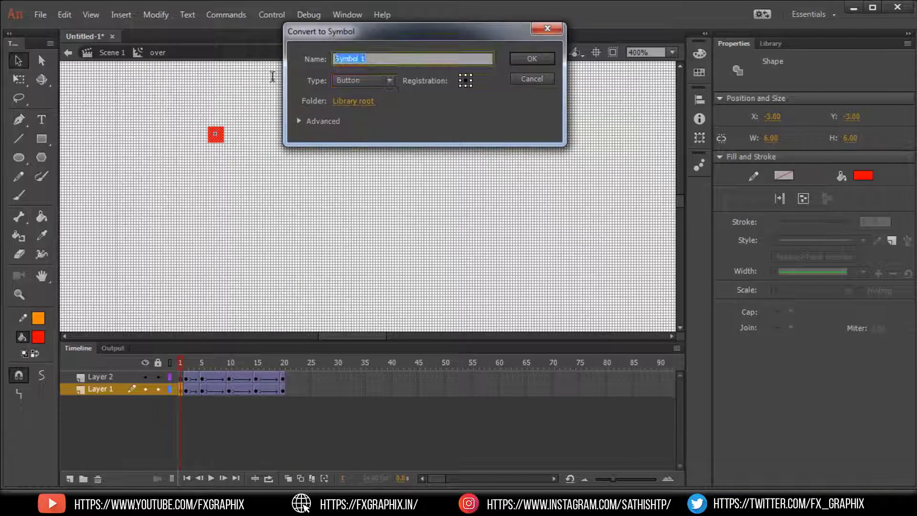
text(b)
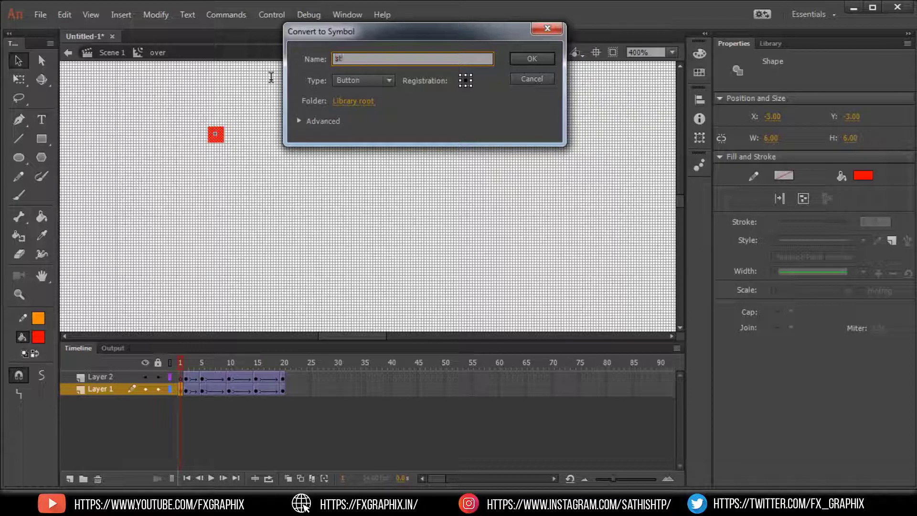
text(rt)
click(529, 57)
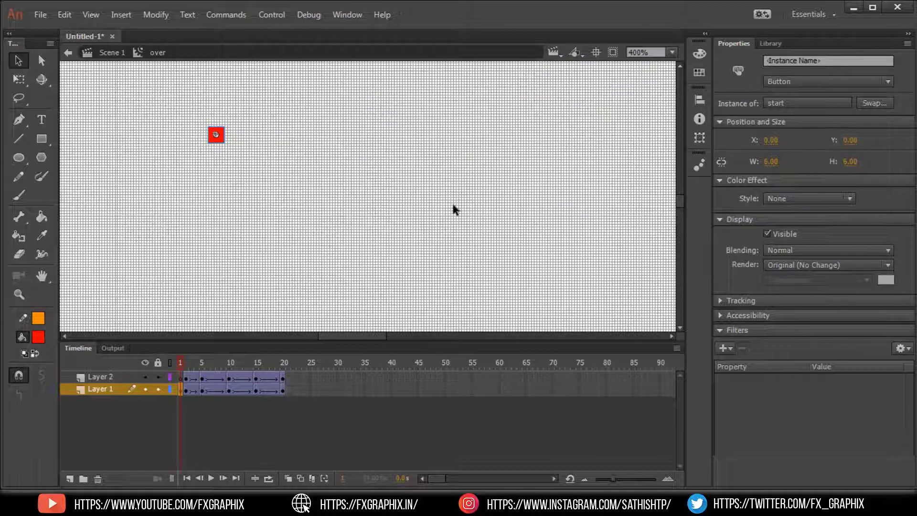
click(416, 190)
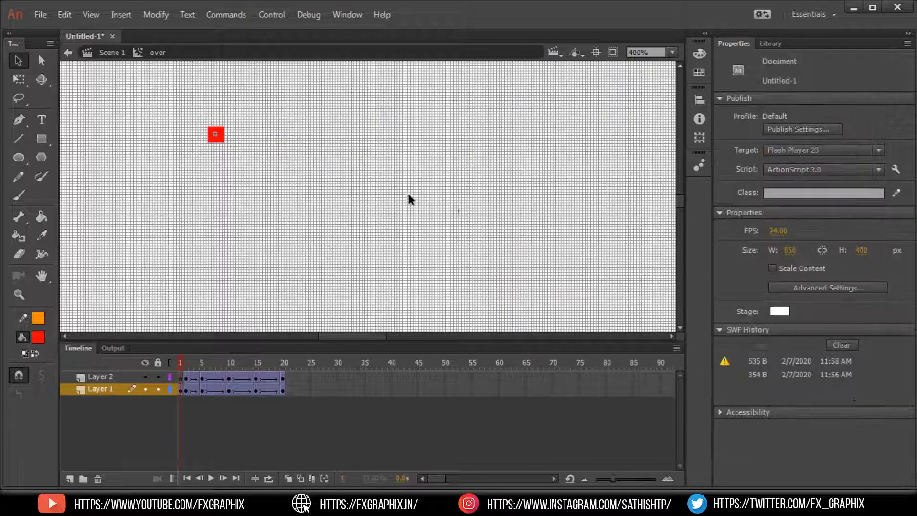
click(218, 142)
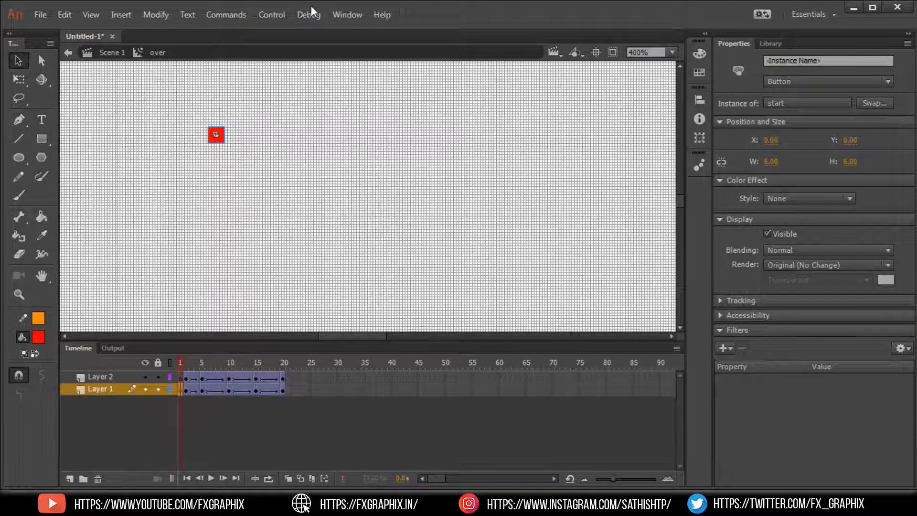
click(343, 11)
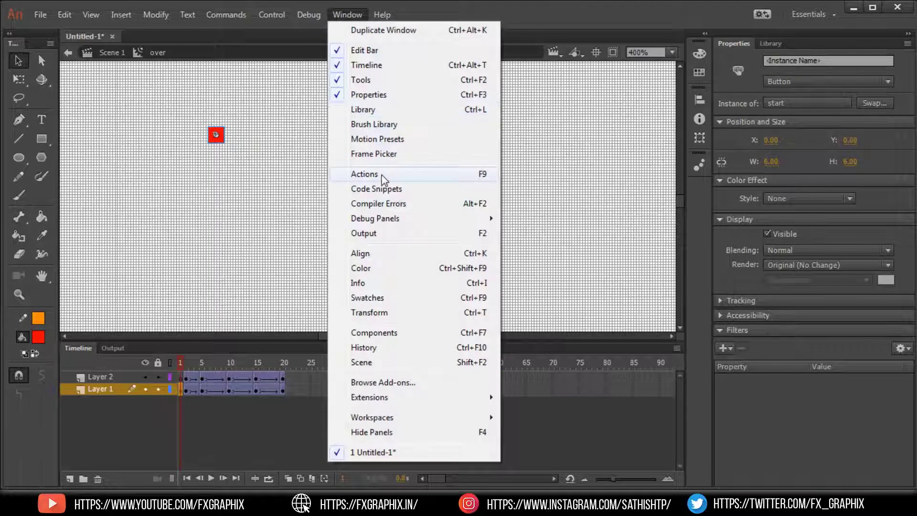
Open the Actions and Code Snippets panels and arrange them on screen.
click(364, 174)
mouse_move(426, 126)
mouse_down()
mouse_move(666, 75)
mouse_move(657, 71)
mouse_up()
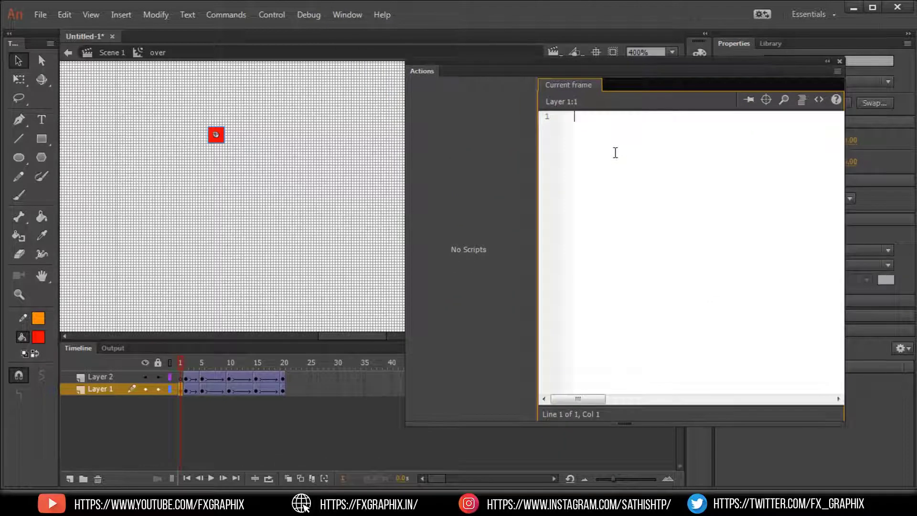
click(818, 100)
mouse_move(483, 97)
mouse_down()
mouse_move(554, 220)
mouse_move(690, 207)
mouse_up()
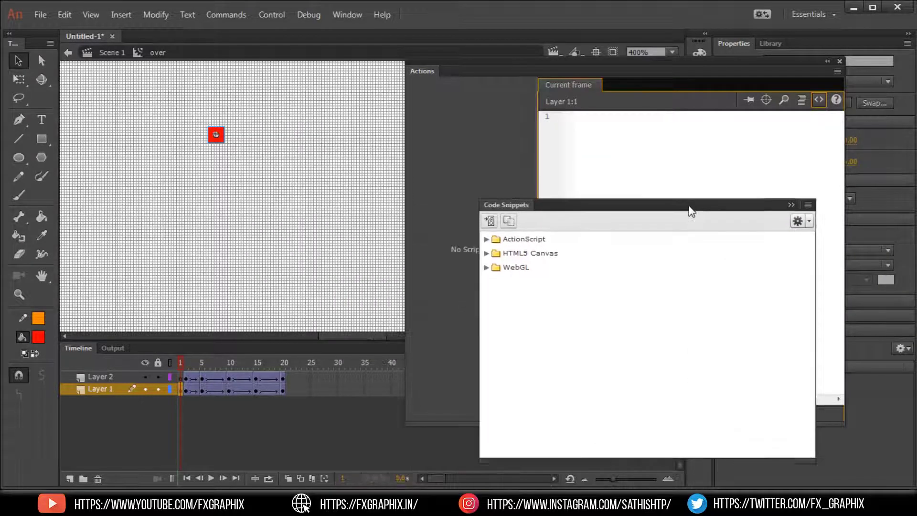
Insert the Timeline Navigation 'Stop at this Frame' snippet and test the SWF.
click(487, 241)
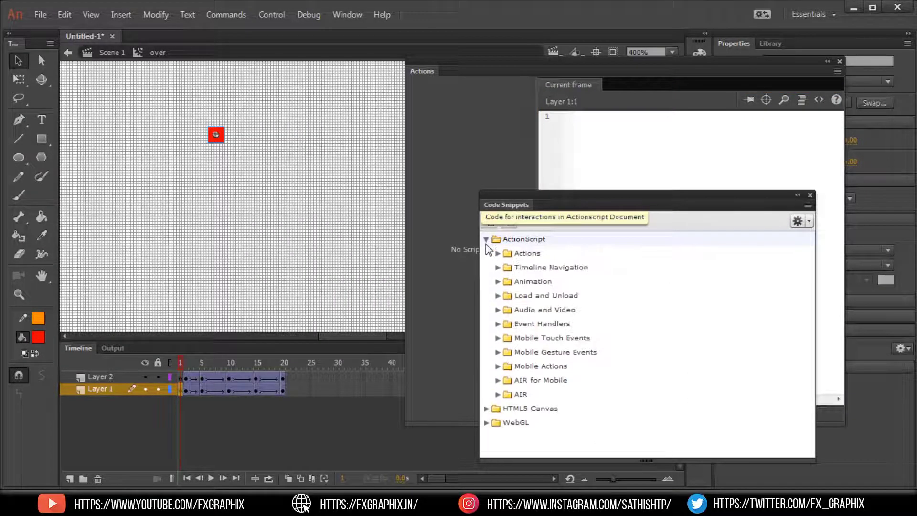
click(497, 268)
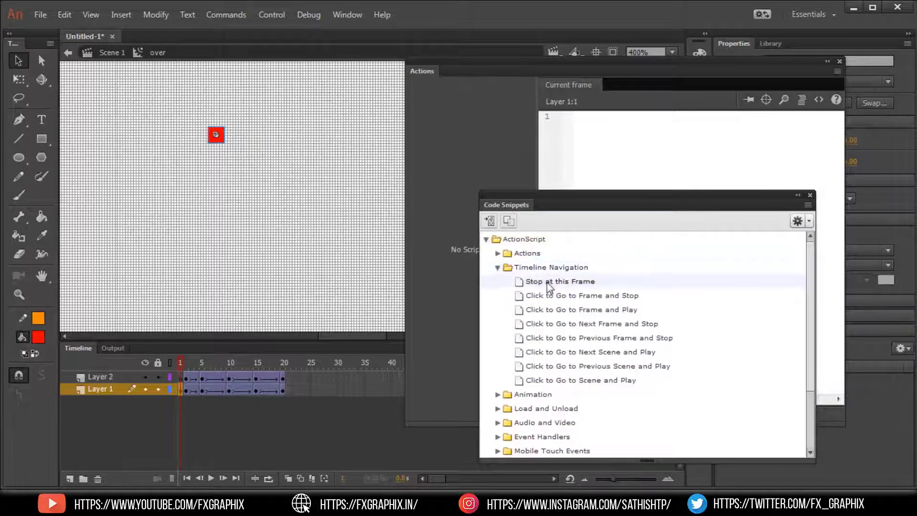
mouse_move(560, 281)
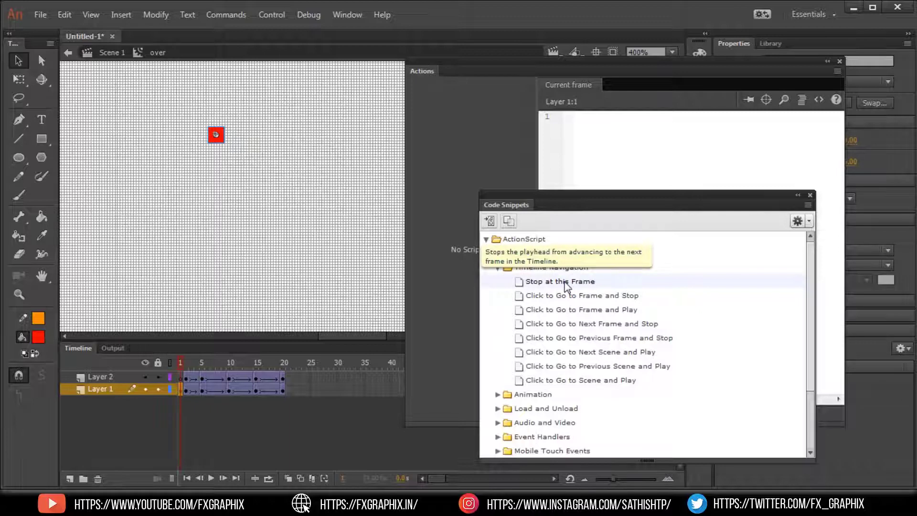
double_click(566, 287)
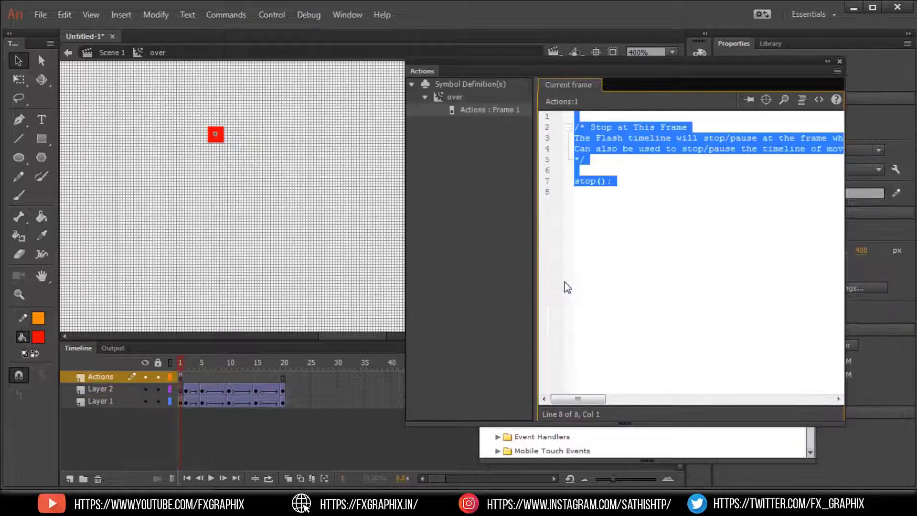
key(ctrl+Return)
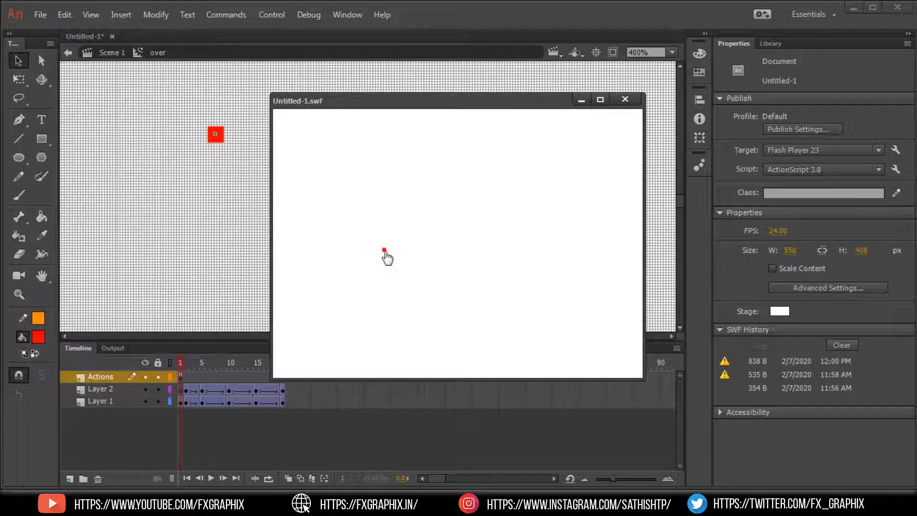
click(626, 99)
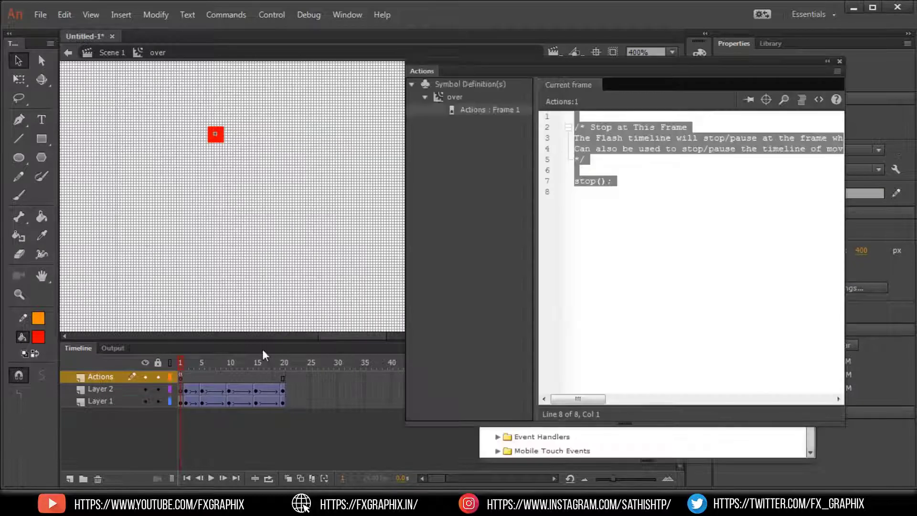
Select the red button and apply the Event Handlers 'Mouse Over Event' snippet.
click(209, 142)
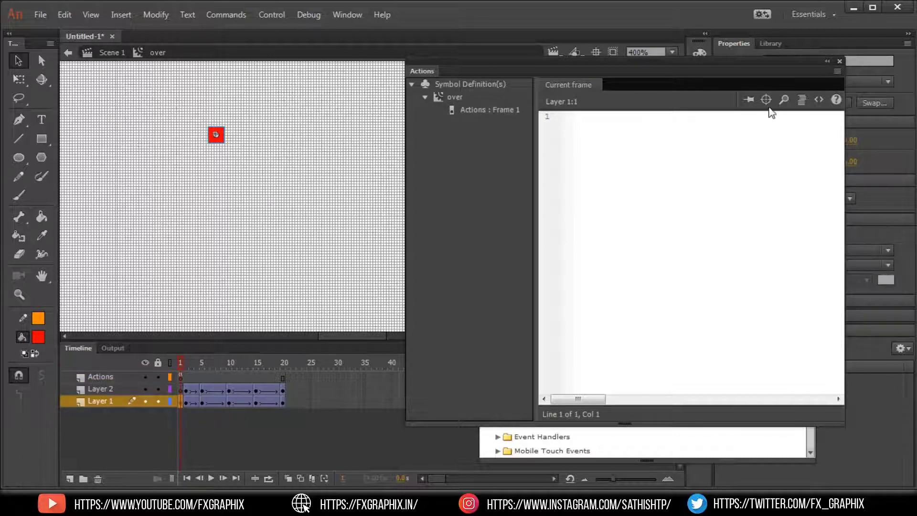
click(793, 125)
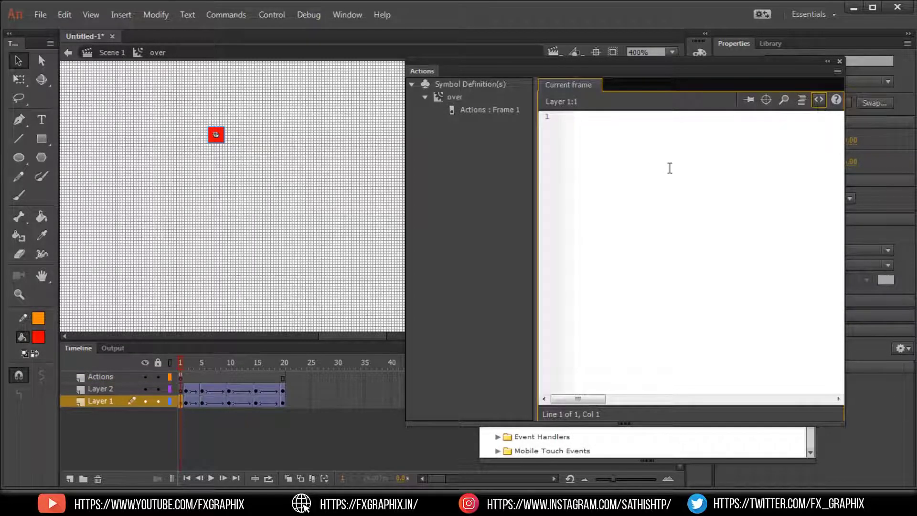
click(639, 453)
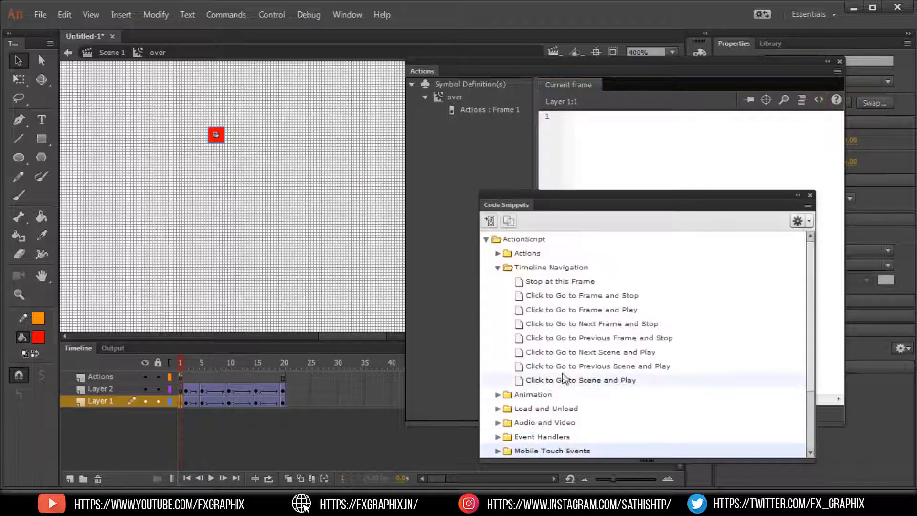
click(498, 268)
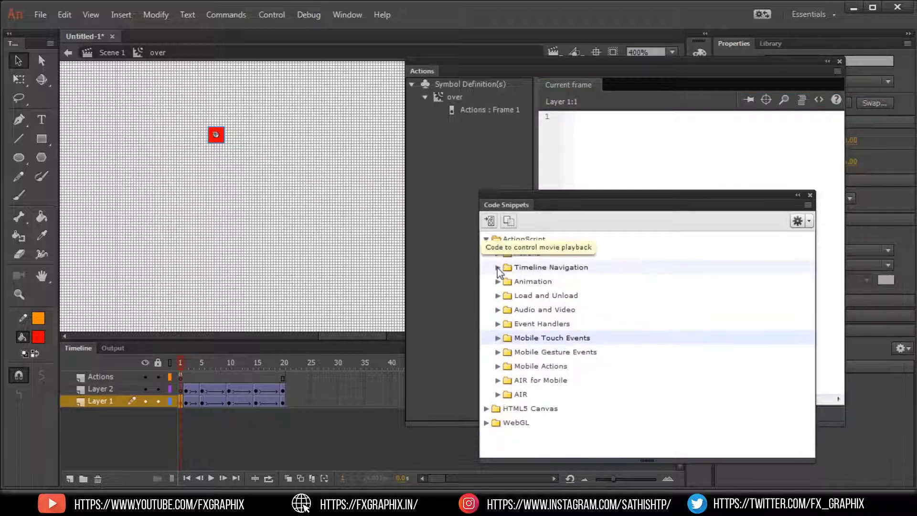
click(497, 324)
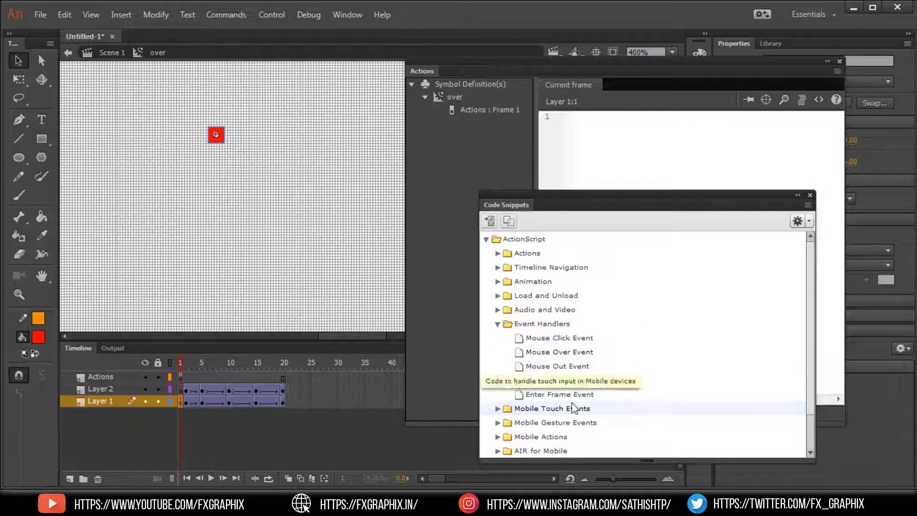
mouse_move(559, 352)
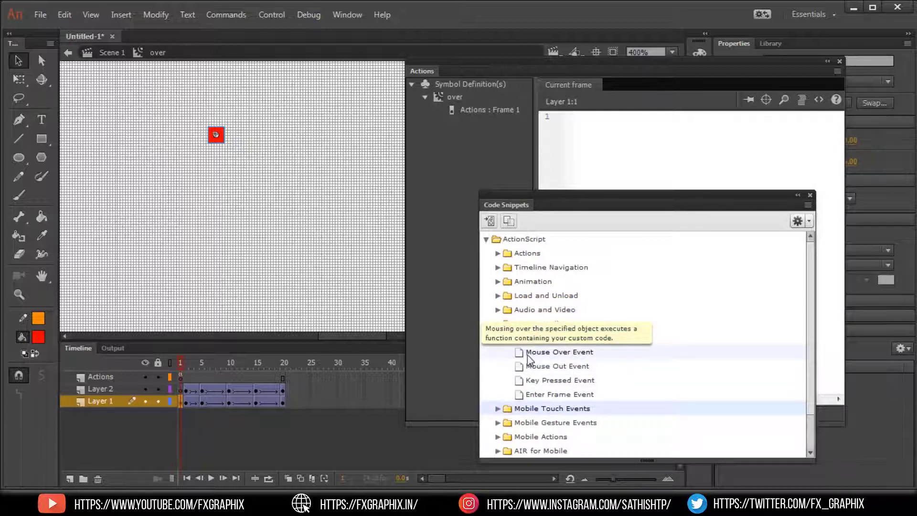
double_click(578, 354)
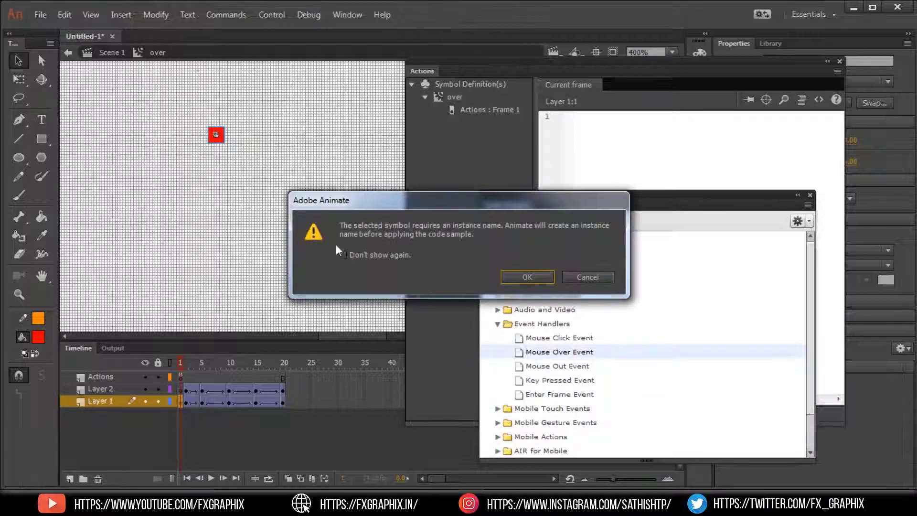
Accept the instance name 'start', dock Code Snippets, and insert the Mouse Over Event snippet.
key(Return)
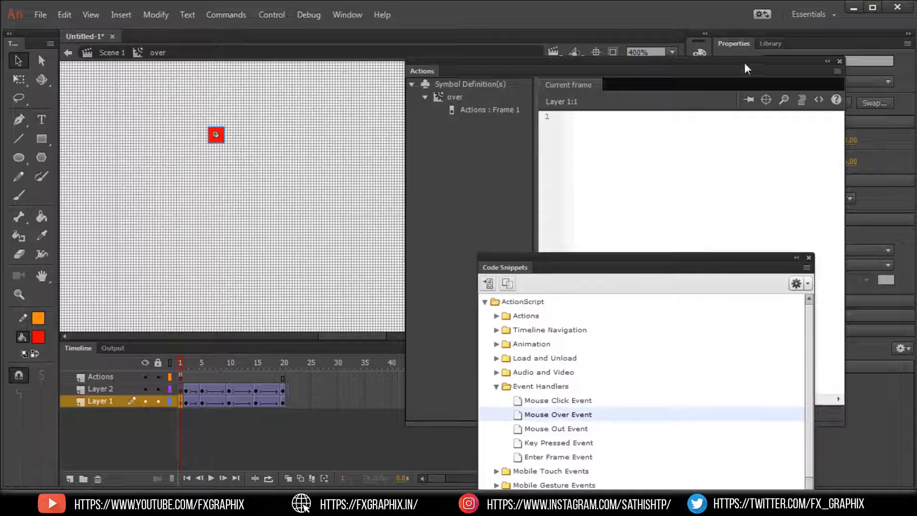
text(start)
drag(653, 255, 712, 199)
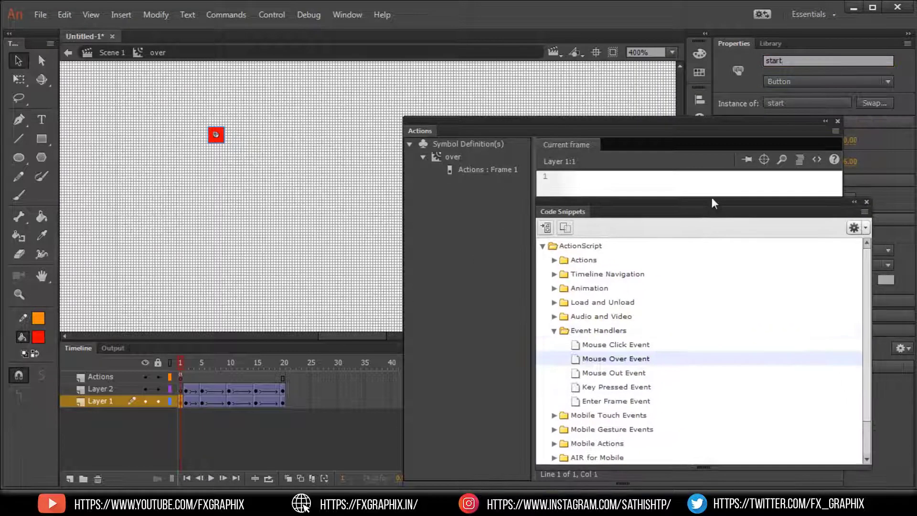
double_click(592, 358)
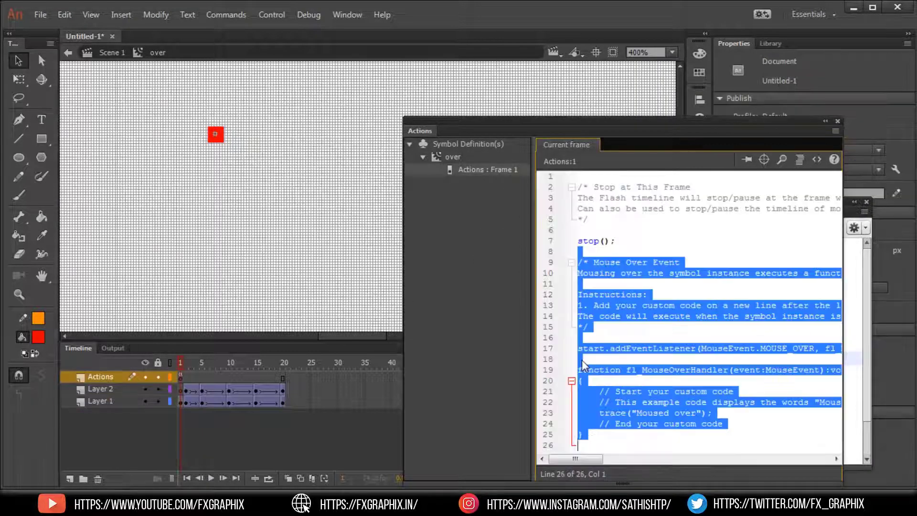
drag(599, 413, 697, 413)
click(601, 416)
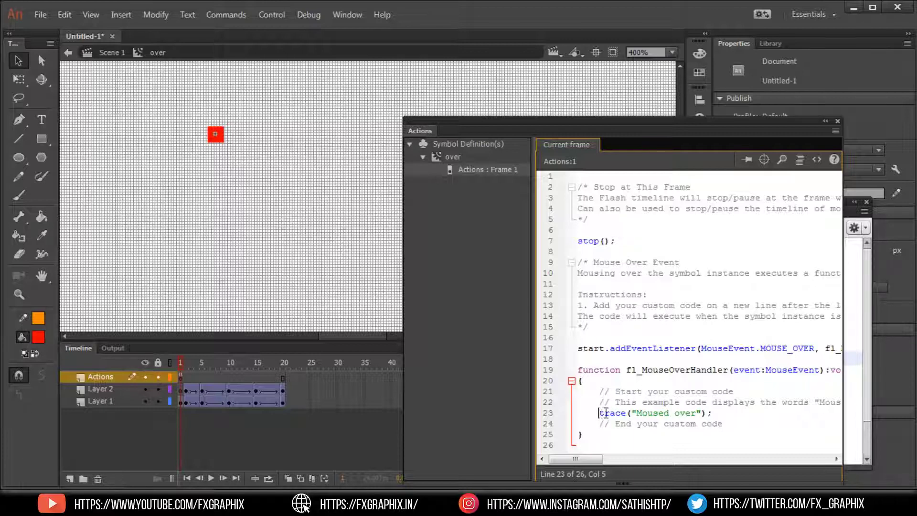
Replace the handler's trace("Moused over") with gotoAndPlay(2) and test the movie with Ctrl+Enter.
drag(606, 414, 626, 415)
text(goto)
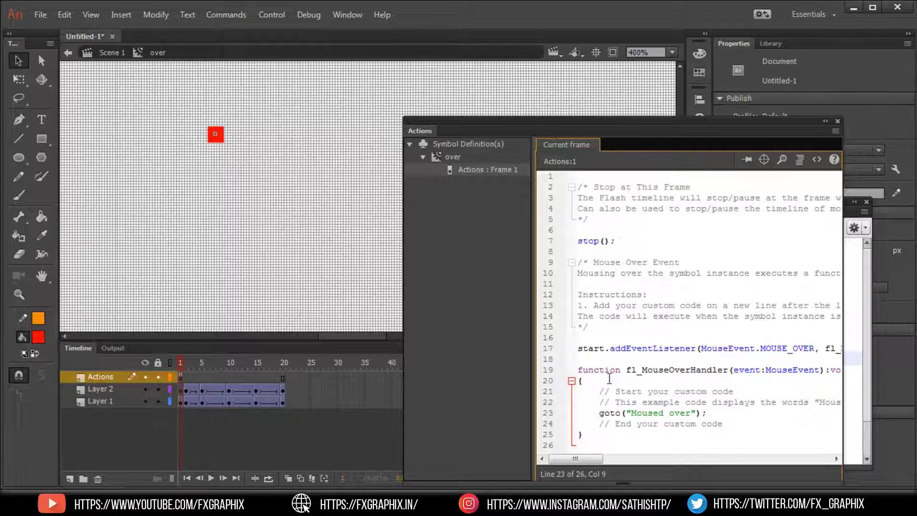
text(A)
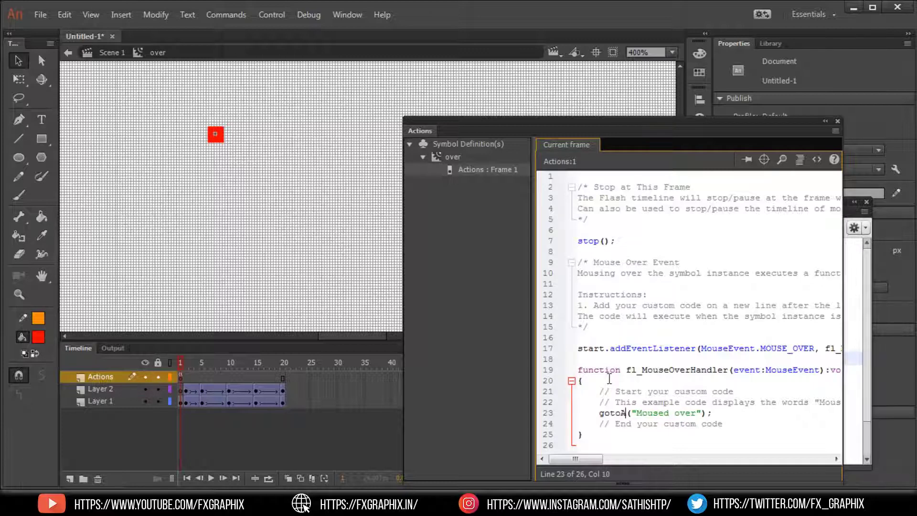
text(nd)
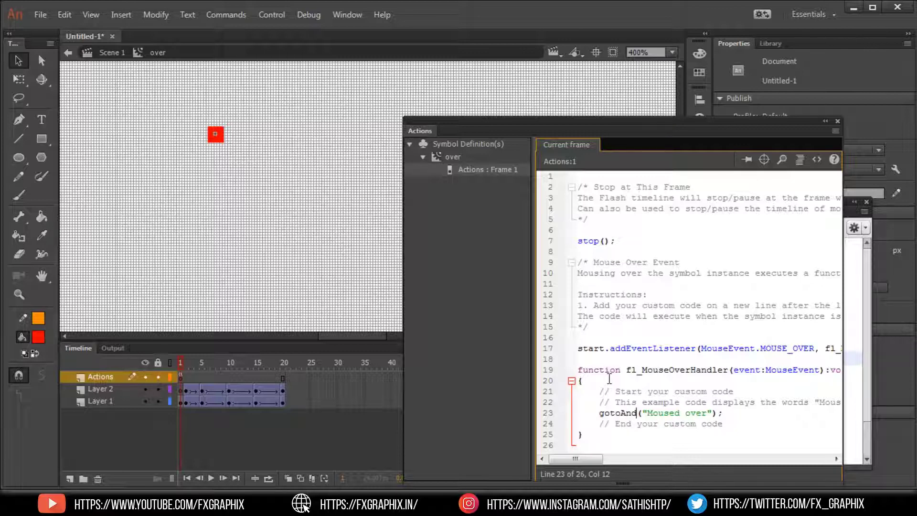
text(P)
text(la)
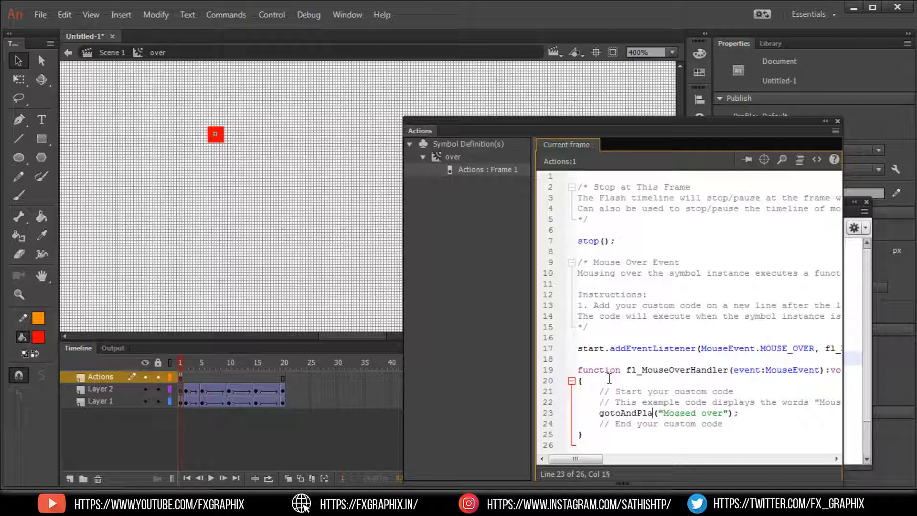
text(y)
drag(665, 415, 735, 417)
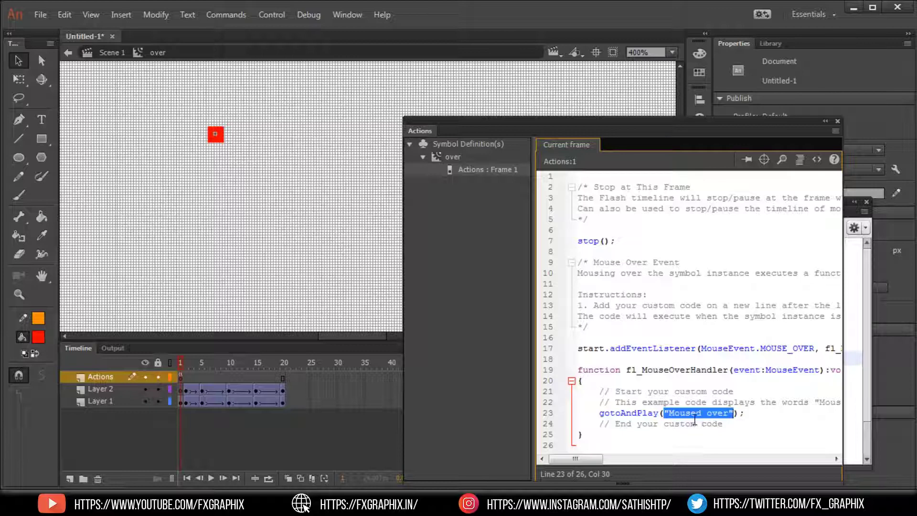
text(2)
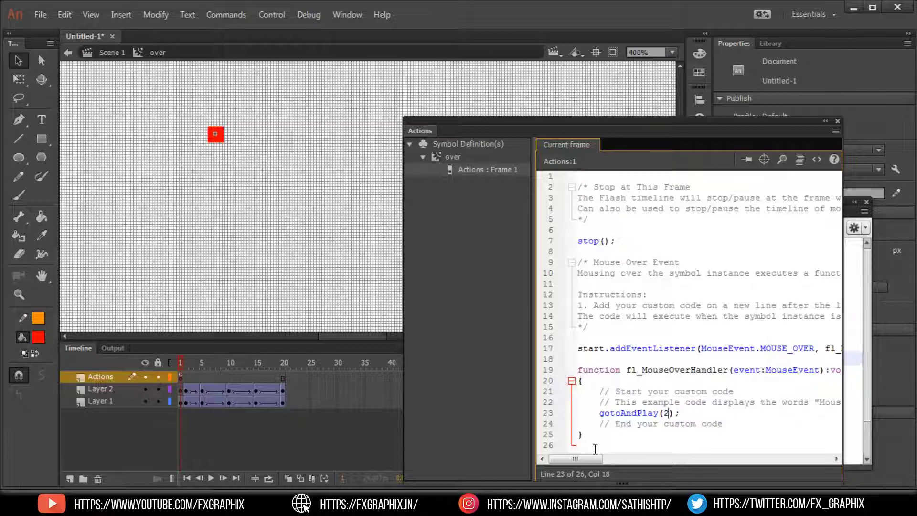
key(ctrl+Return)
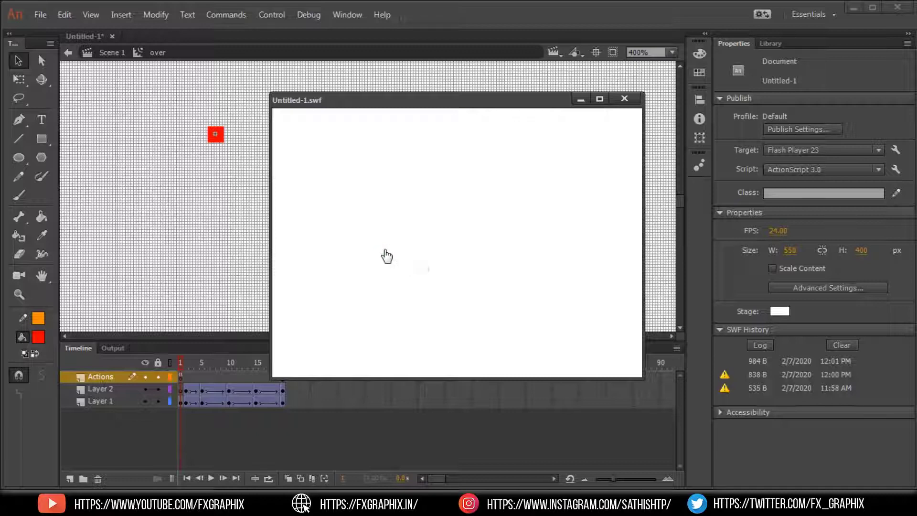
Close the test SWF and the Actions panel, returning from the over symbol to Scene 1.
click(624, 99)
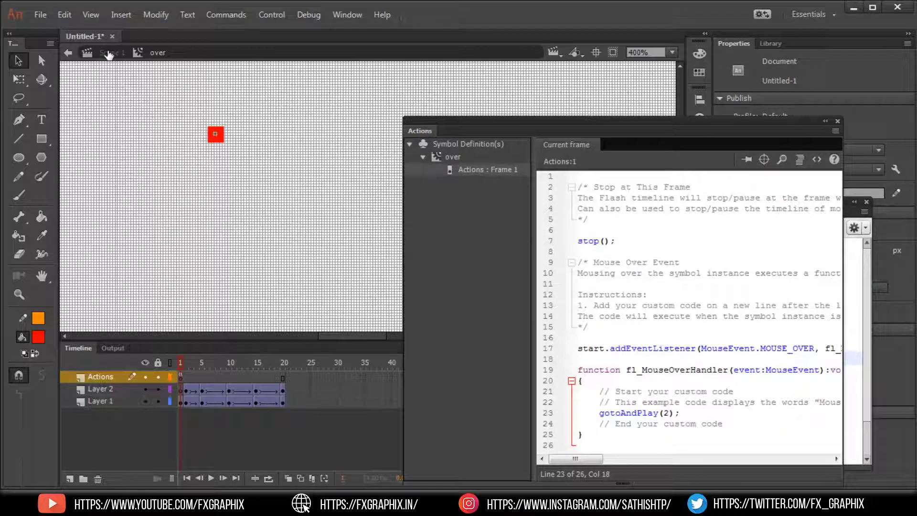
click(112, 54)
click(837, 122)
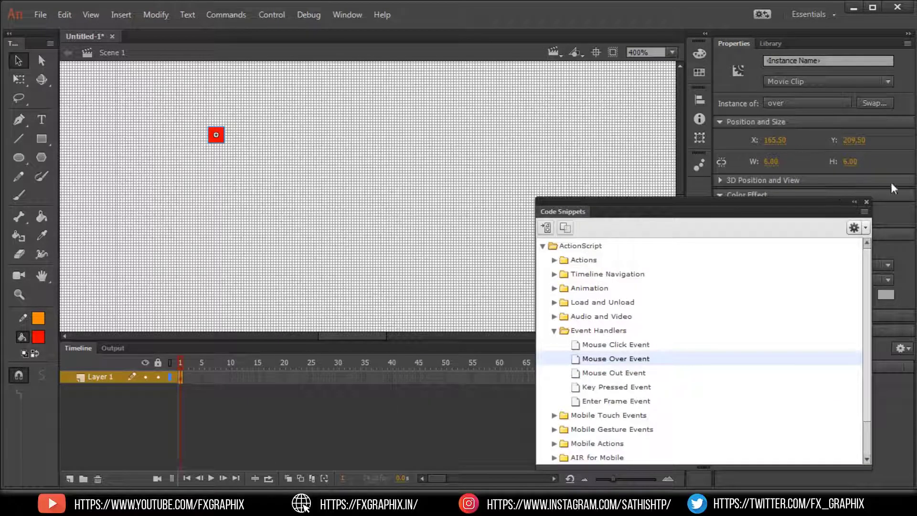
Build a row of over clip copies across the top of the stage.
click(866, 202)
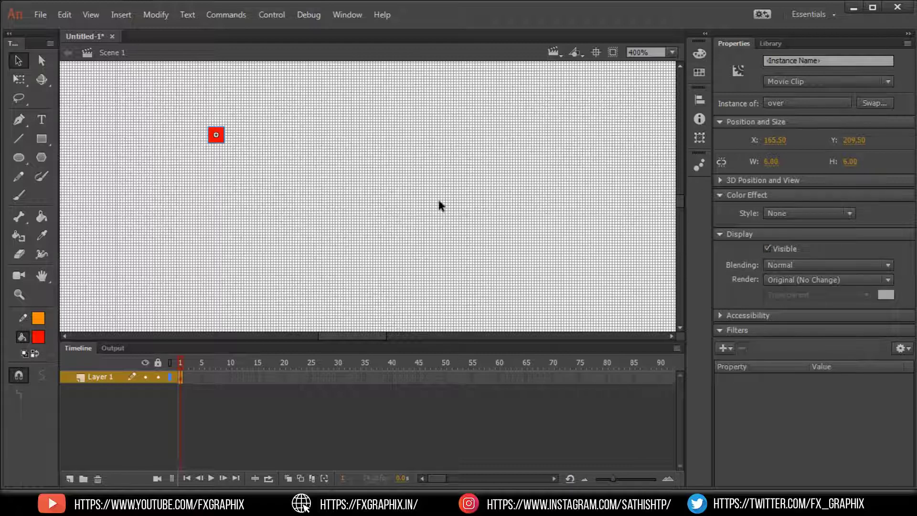
key(ctrl+minus)
key(ctrl+minus)
drag(386, 195, 371, 207)
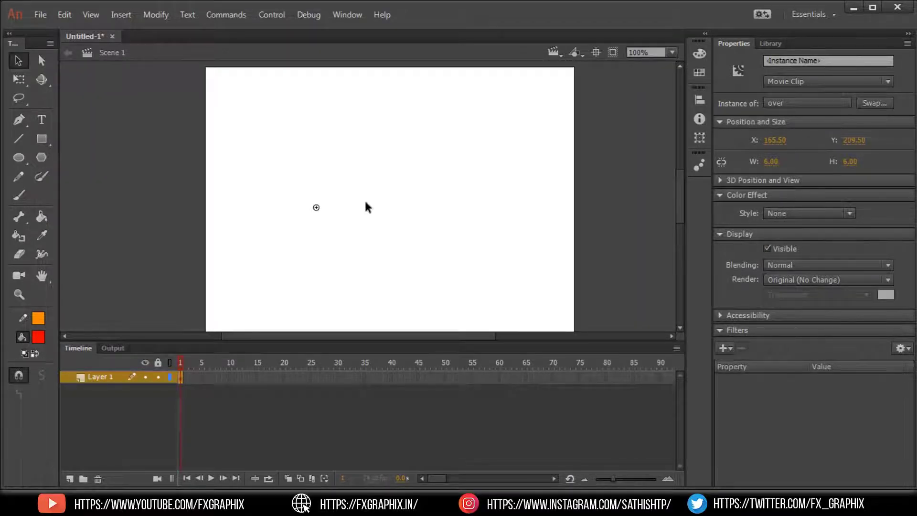
scroll(354, 195, up, 2)
mouse_move(321, 246)
mouse_down()
mouse_move(233, 147)
mouse_move(211, 103)
mouse_up()
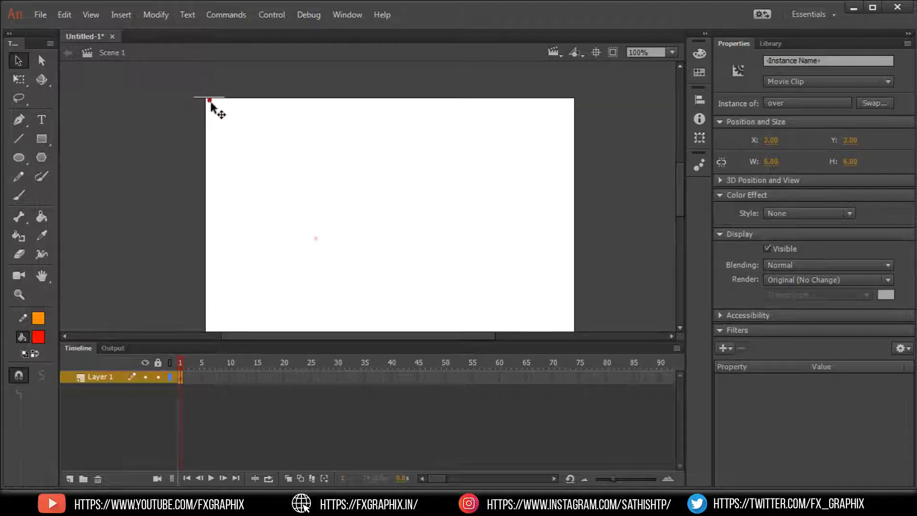
key(ctrl+=)
key(ctrl+=)
mouse_move(365, 207)
mouse_down()
mouse_move(400, 217)
mouse_move(490, 202)
mouse_up()
key(ctrl+minus)
mouse_move(266, 220)
mouse_down()
mouse_move(215, 210)
mouse_move(396, 227)
mouse_move(362, 207)
mouse_move(492, 205)
mouse_move(614, 225)
mouse_move(139, 187)
mouse_up()
key(ctrl+minus)
Duplicate the row of clips downward, then double the rows again.
key(ctrl+equal)
key(ctrl+equal)
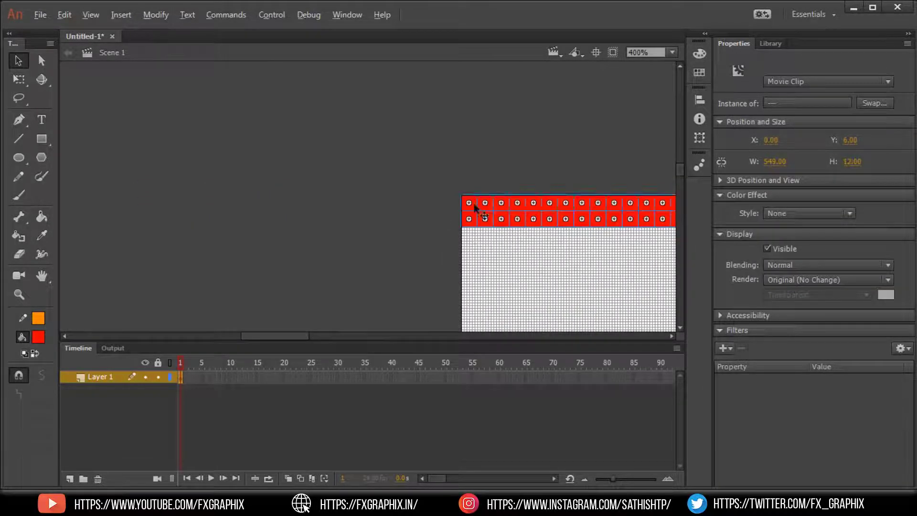
drag(463, 227, 473, 275)
key(ctrl+minus)
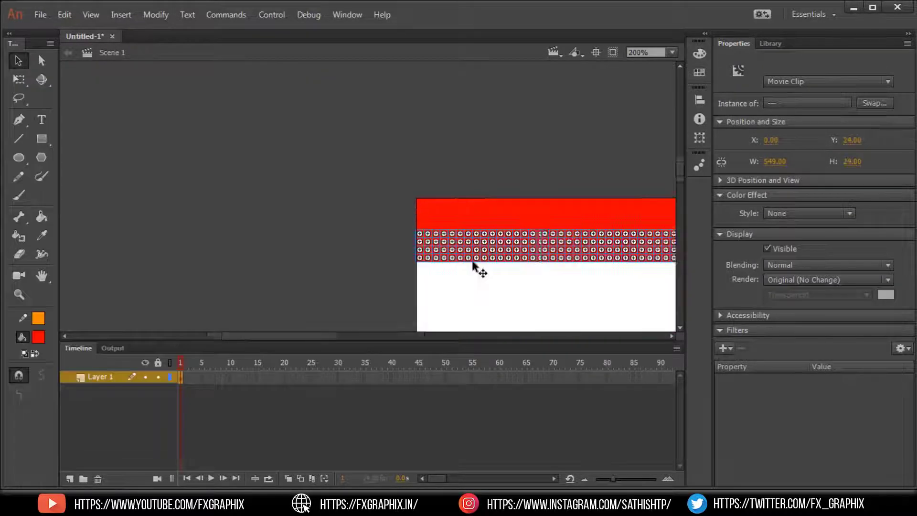
drag(288, 187, 273, 215)
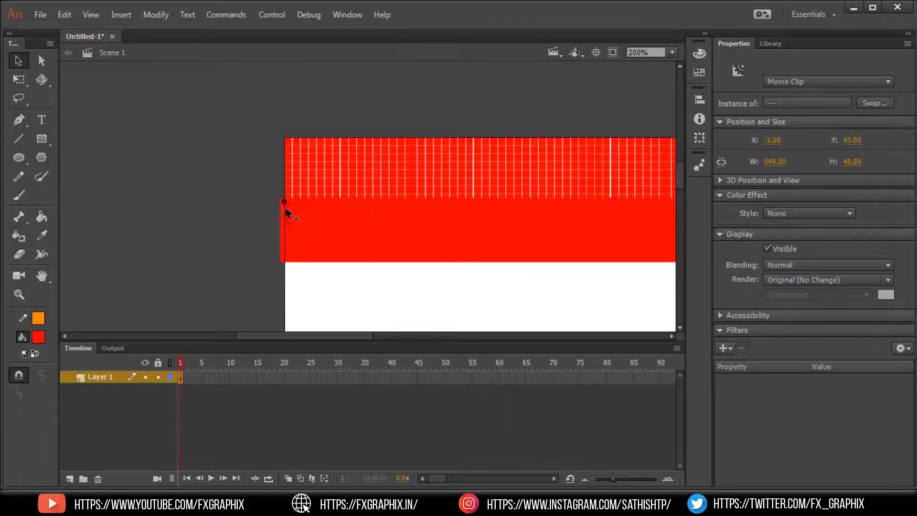
Nudge the tiled block of clips slightly down and deselect everything.
key(ctrl+equal)
key(ctrl+equal)
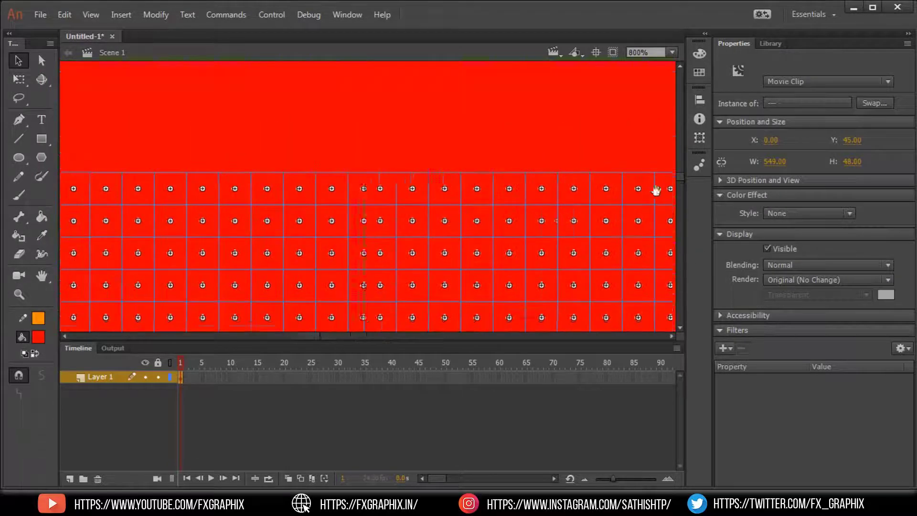
click(172, 376)
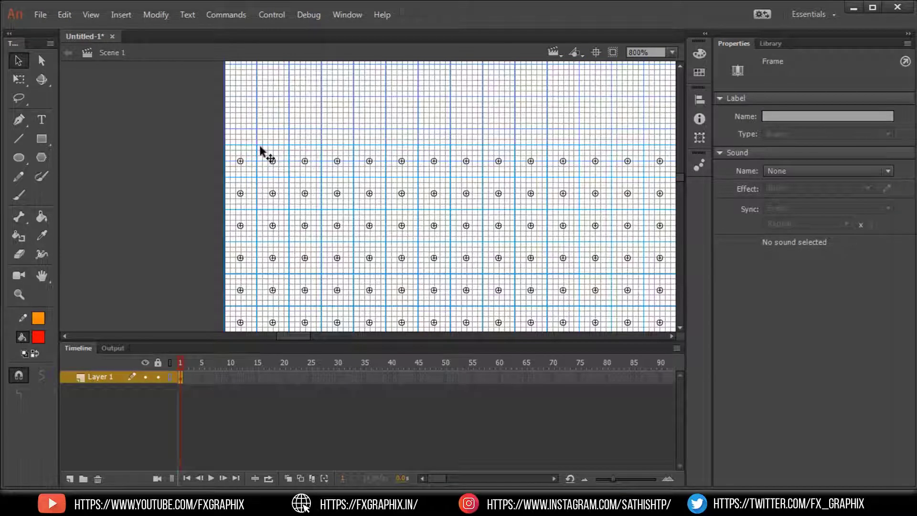
mouse_move(263, 163)
mouse_down()
mouse_move(257, 175)
mouse_move(265, 165)
mouse_up()
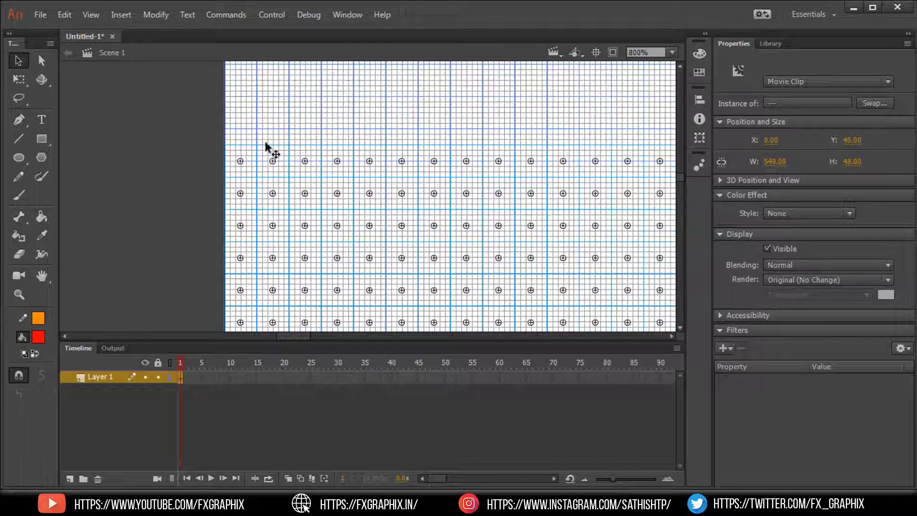
key(ctrl+minus)
key(ctrl+minus)
key(ctrl+minus)
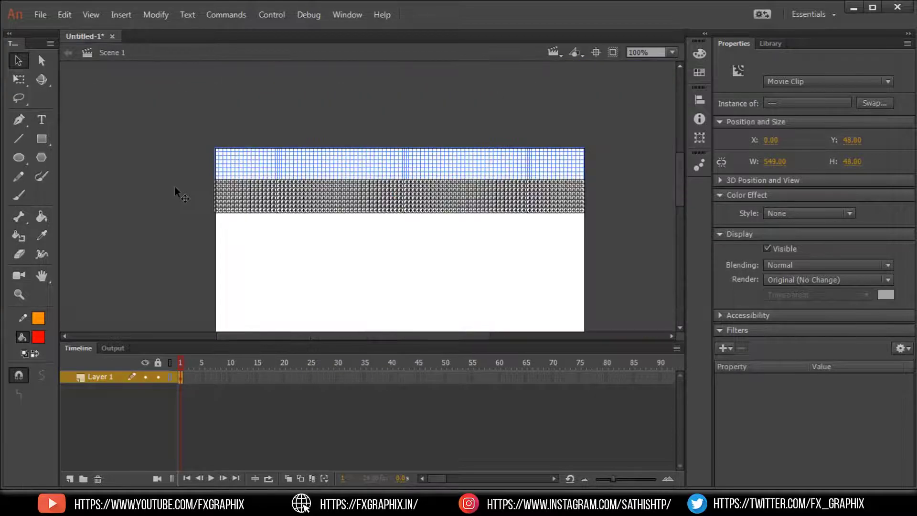
click(199, 107)
key(ctrl+Return)
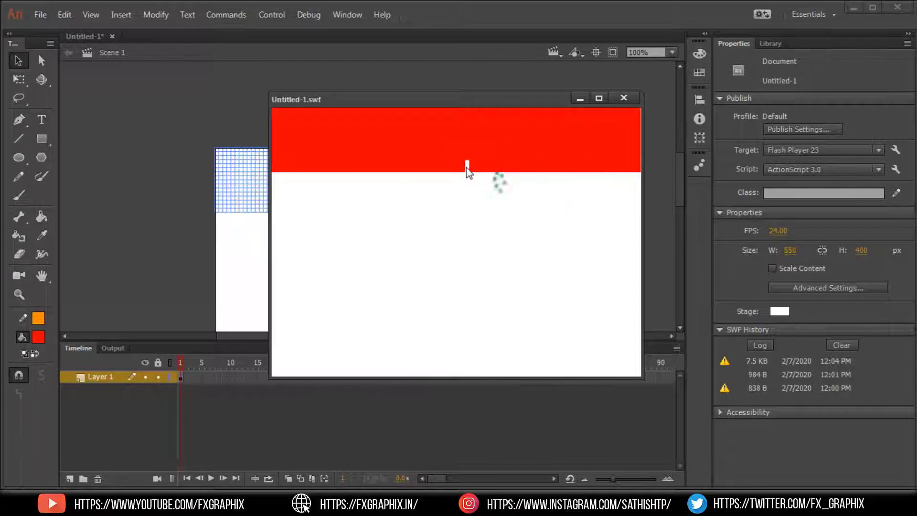
click(623, 98)
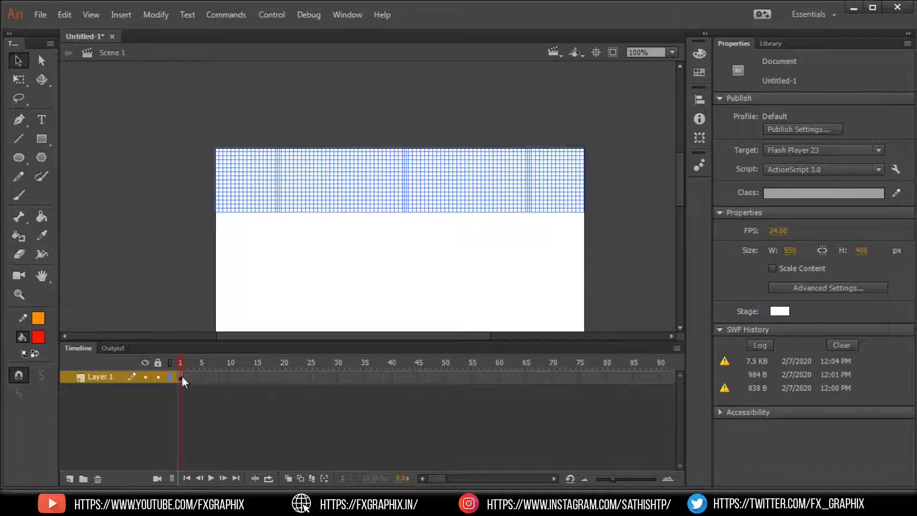
Set the start button inside 'over' to Alpha 0% and return to the main scene.
click(262, 245)
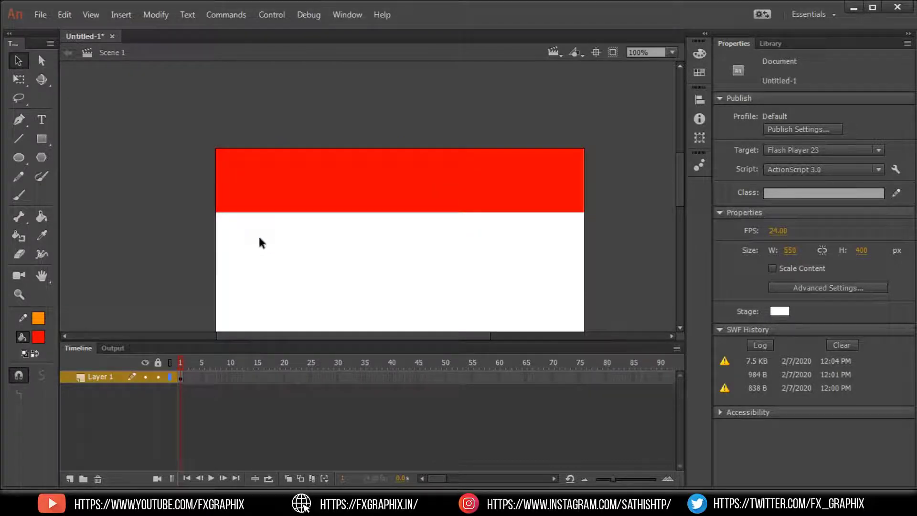
click(257, 200)
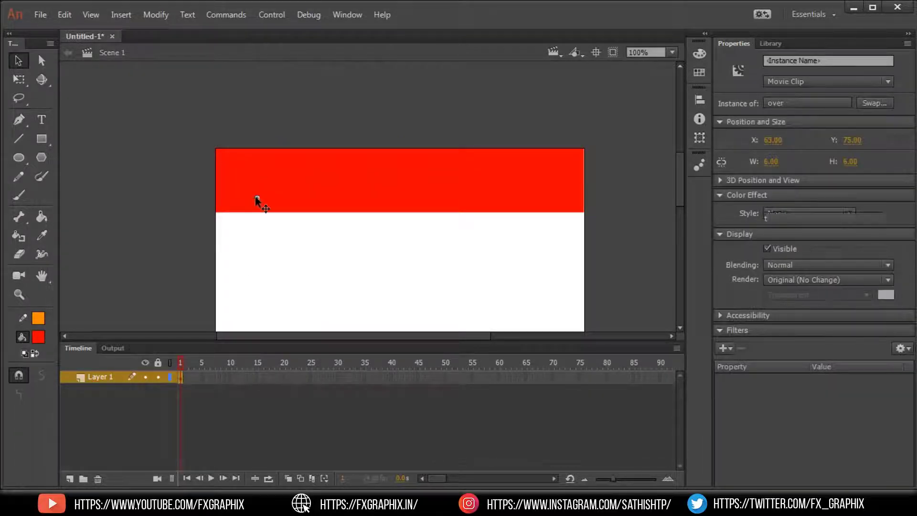
double_click(256, 198)
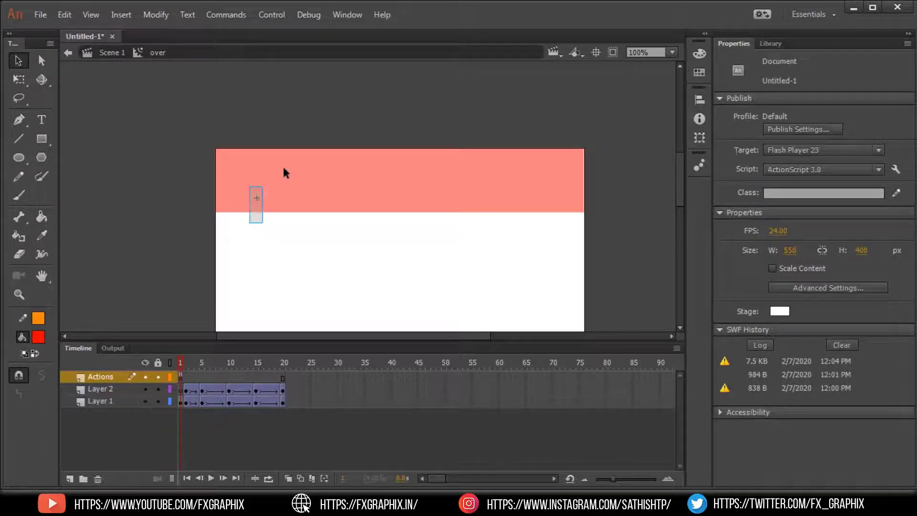
click(257, 199)
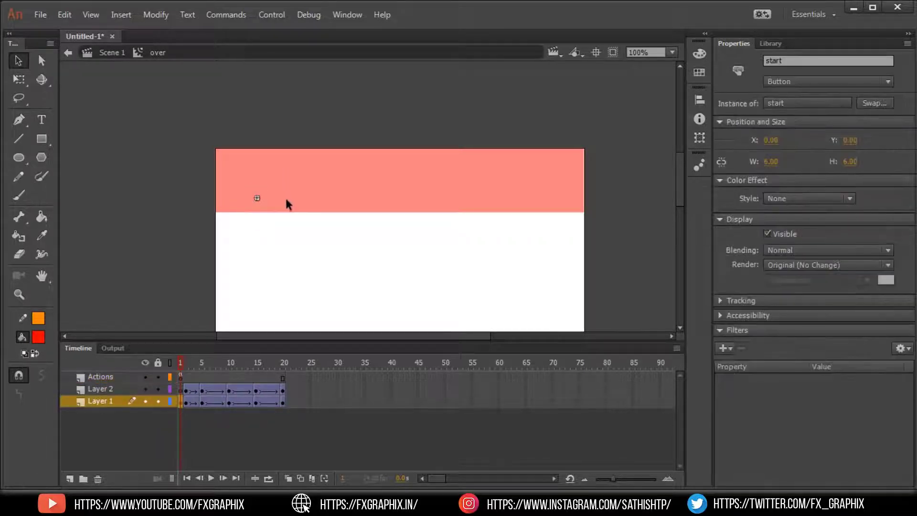
click(825, 198)
click(793, 269)
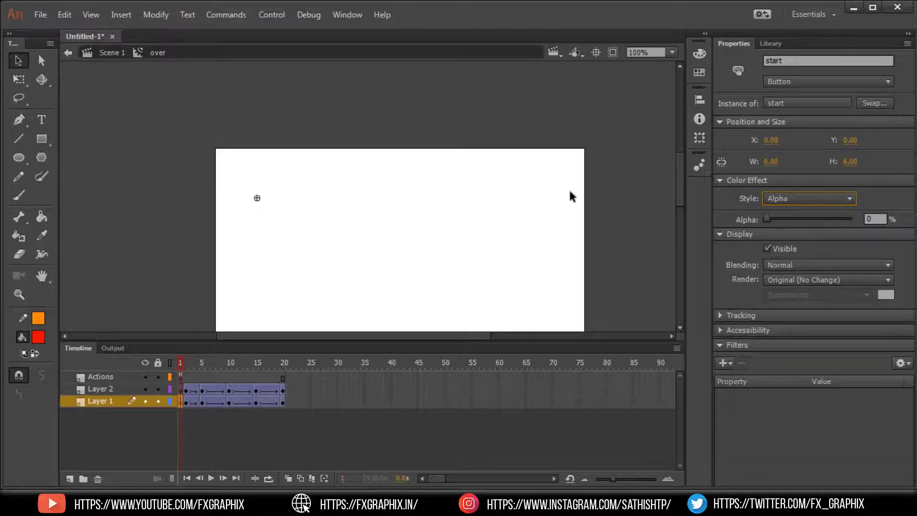
double_click(609, 170)
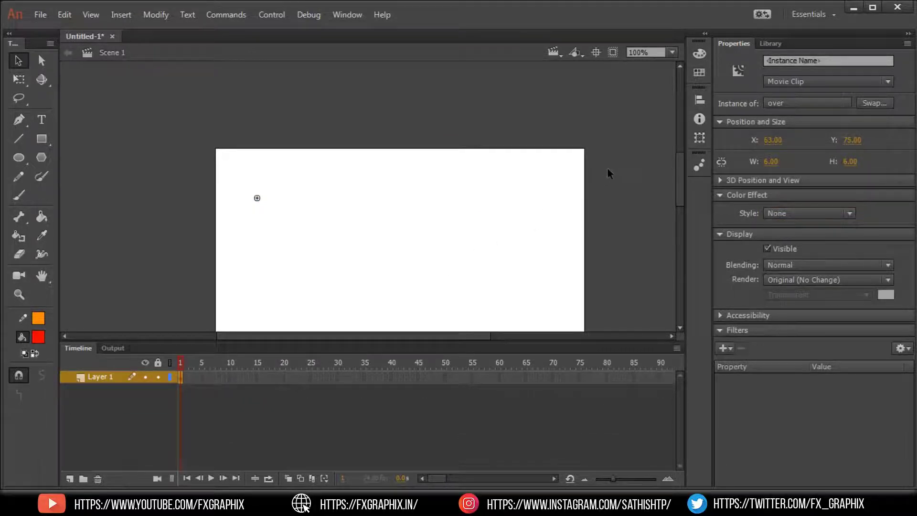
key(ctrl+Return)
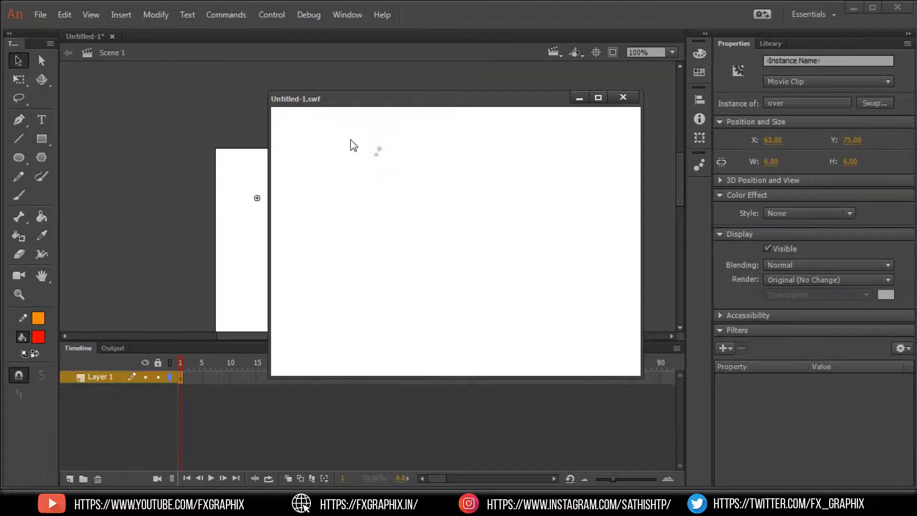
click(622, 97)
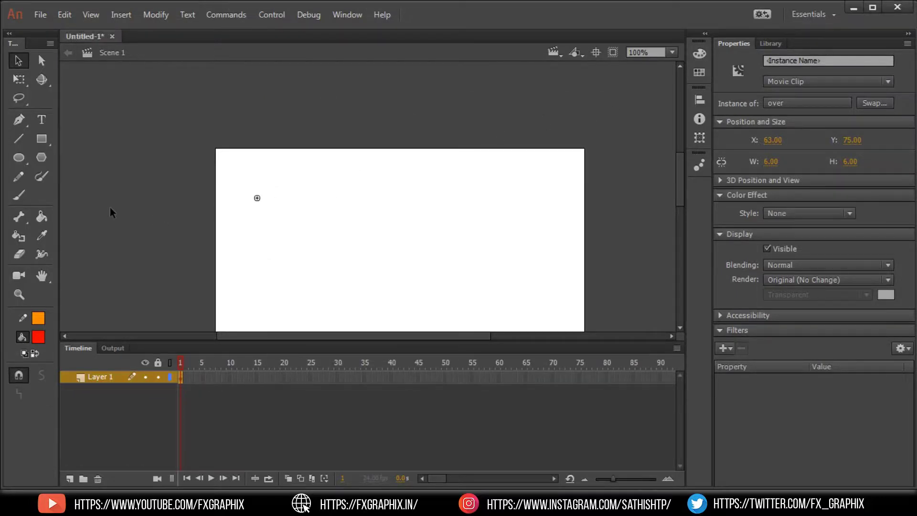
click(110, 207)
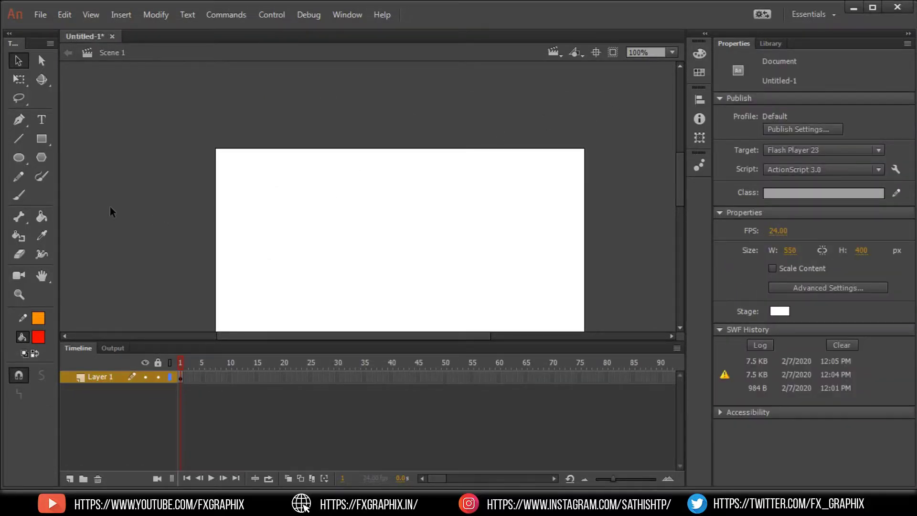